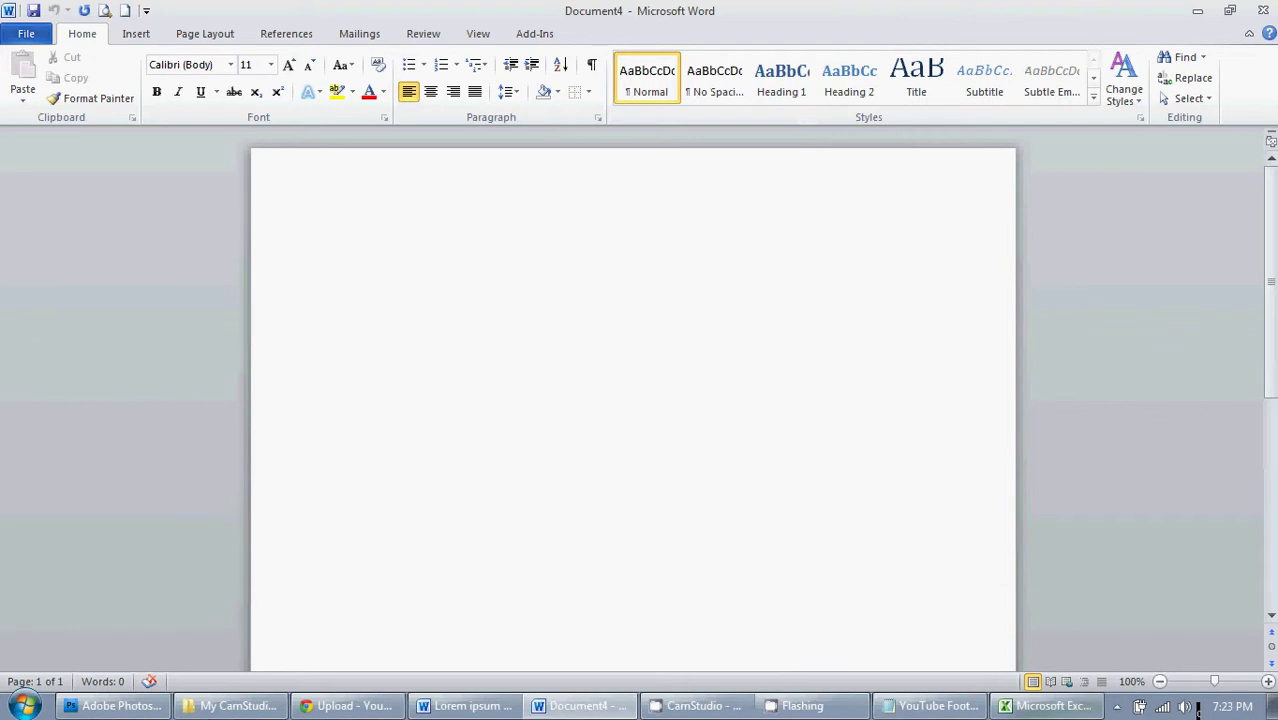
Bring up the Addresses for labels.xlsx workbook in Excel and select the Fname header in A1.
mouse_move(1062, 708)
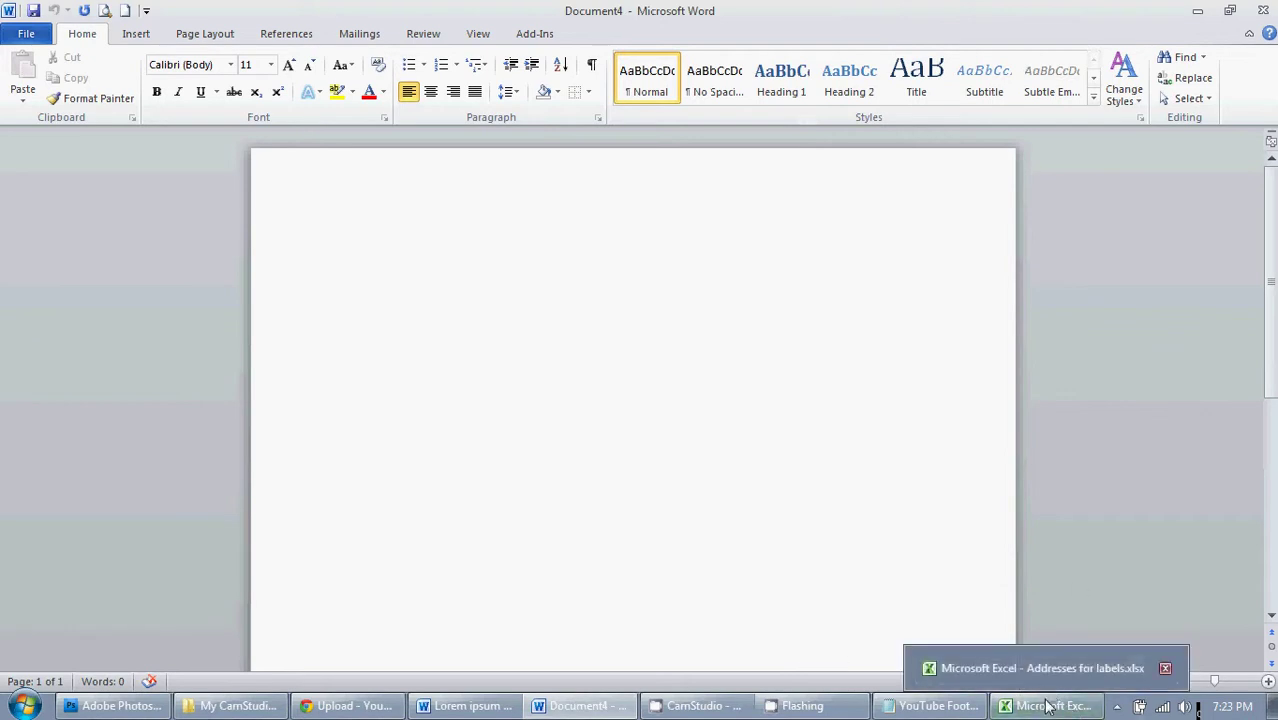
left_click(1040, 712)
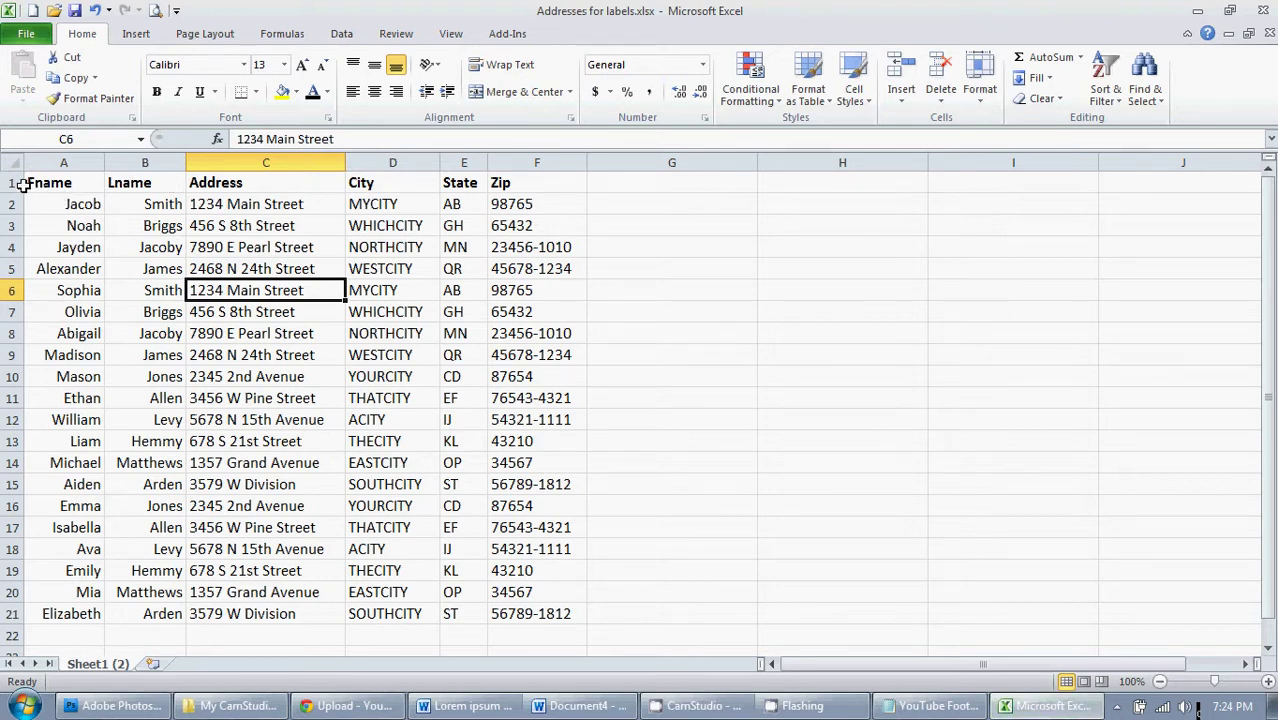
left_click(75, 177)
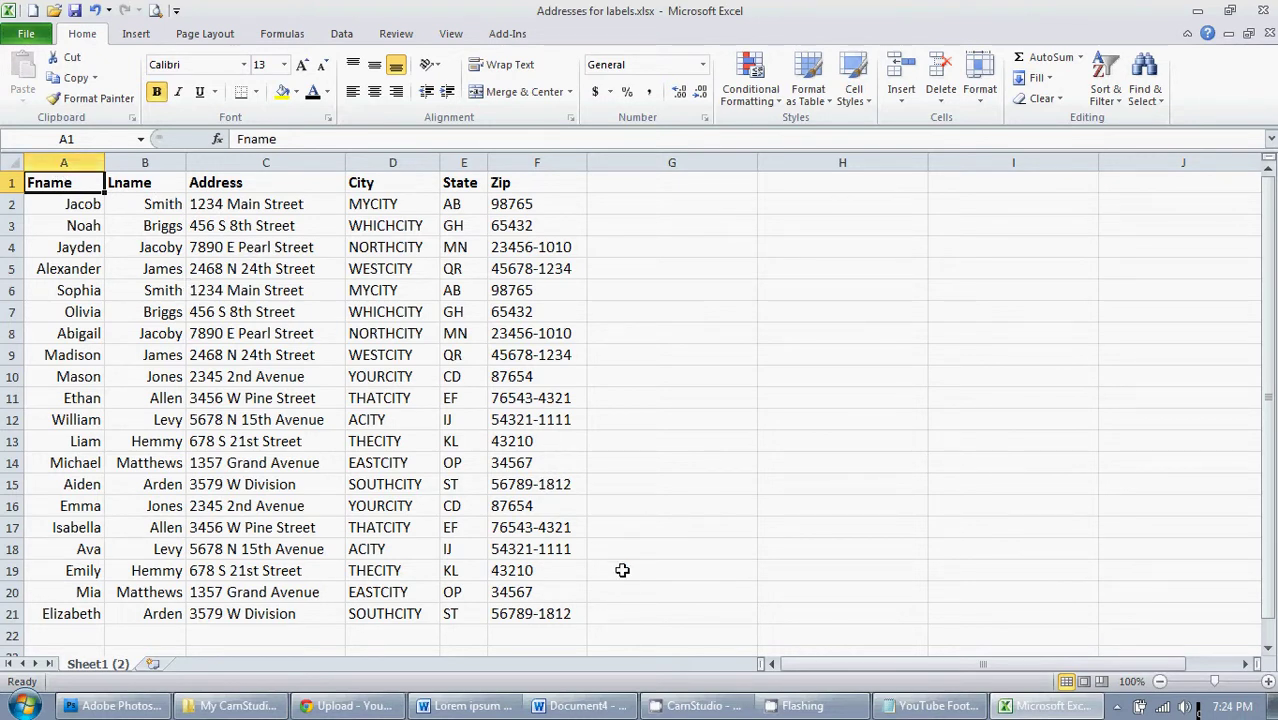
Back in the blank Word document, launch the Step-by-Step Mail Merge Wizard from Mailings.
left_click(580, 705)
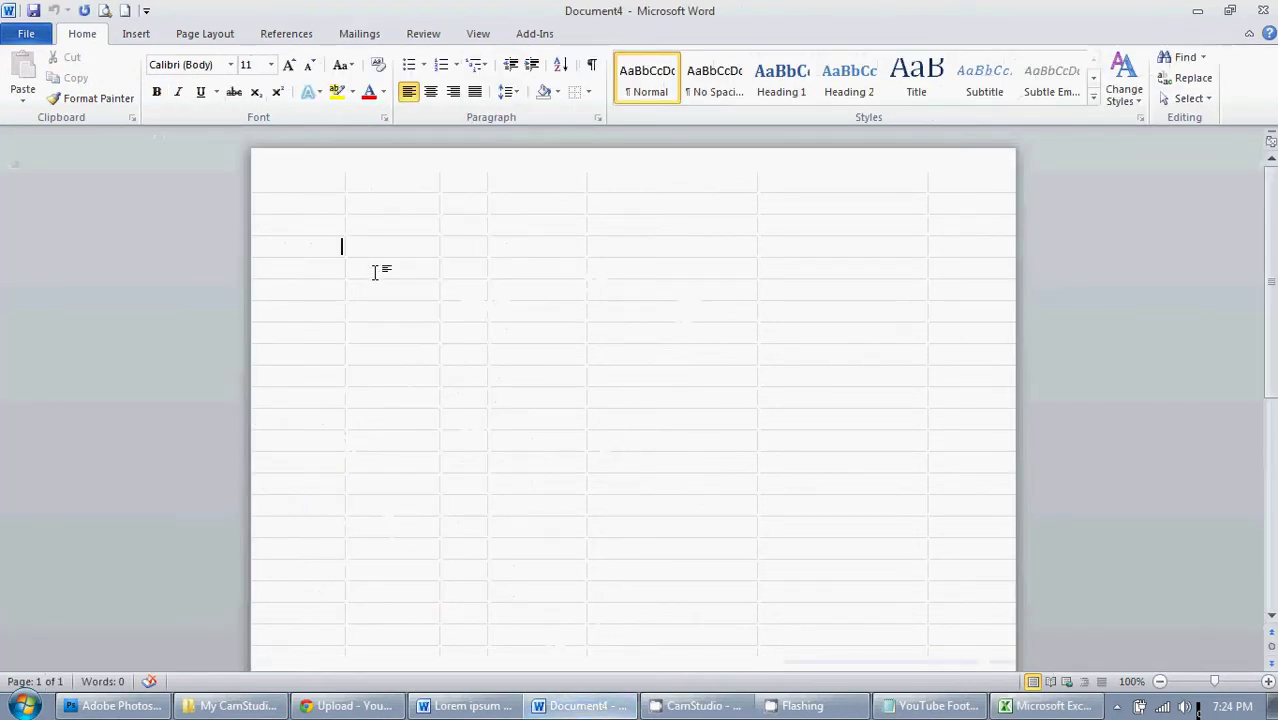
left_click(370, 37)
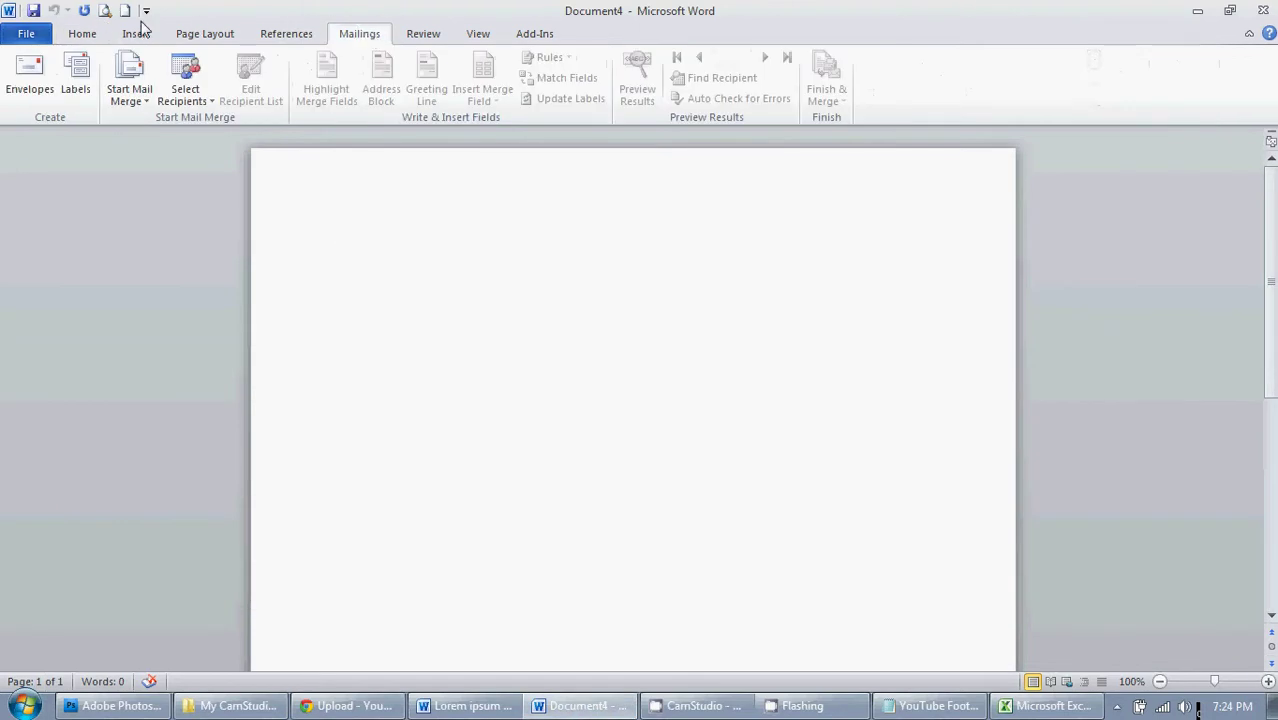
left_click(140, 106)
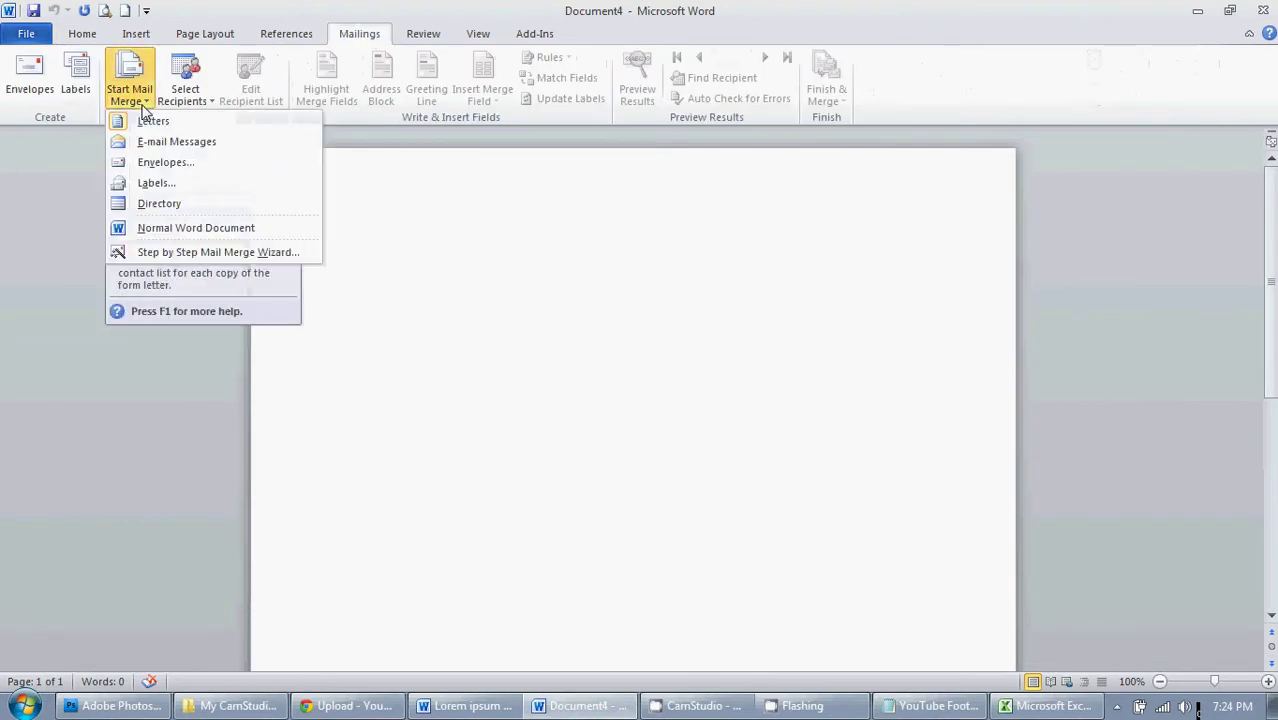
left_click(191, 251)
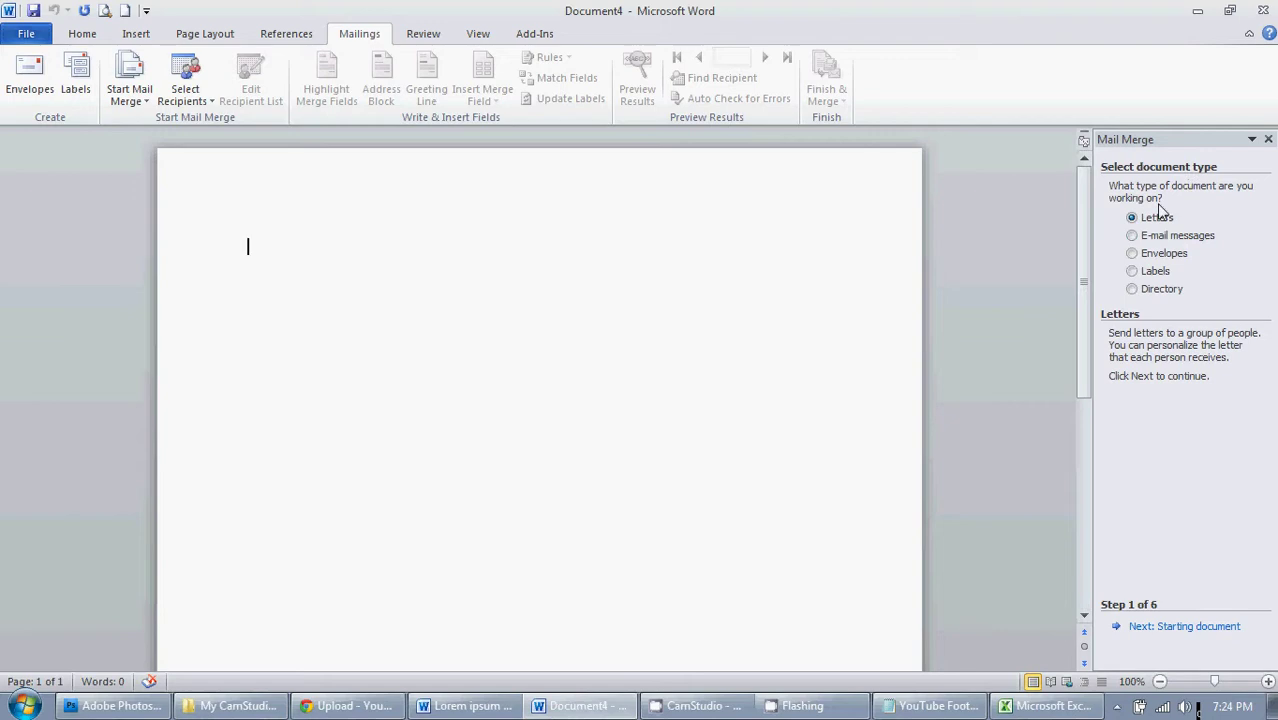
Choose Labels as the merge document type and advance to the starting document step.
left_click(1132, 254)
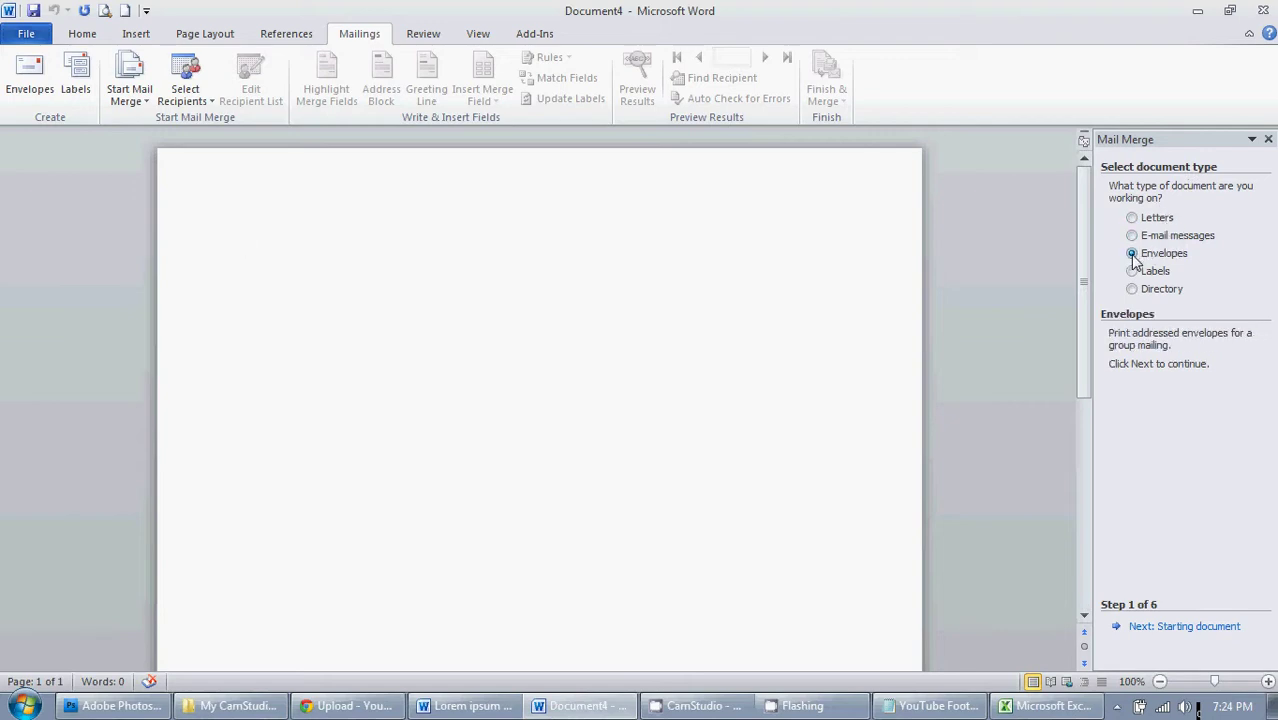
left_click(1133, 272)
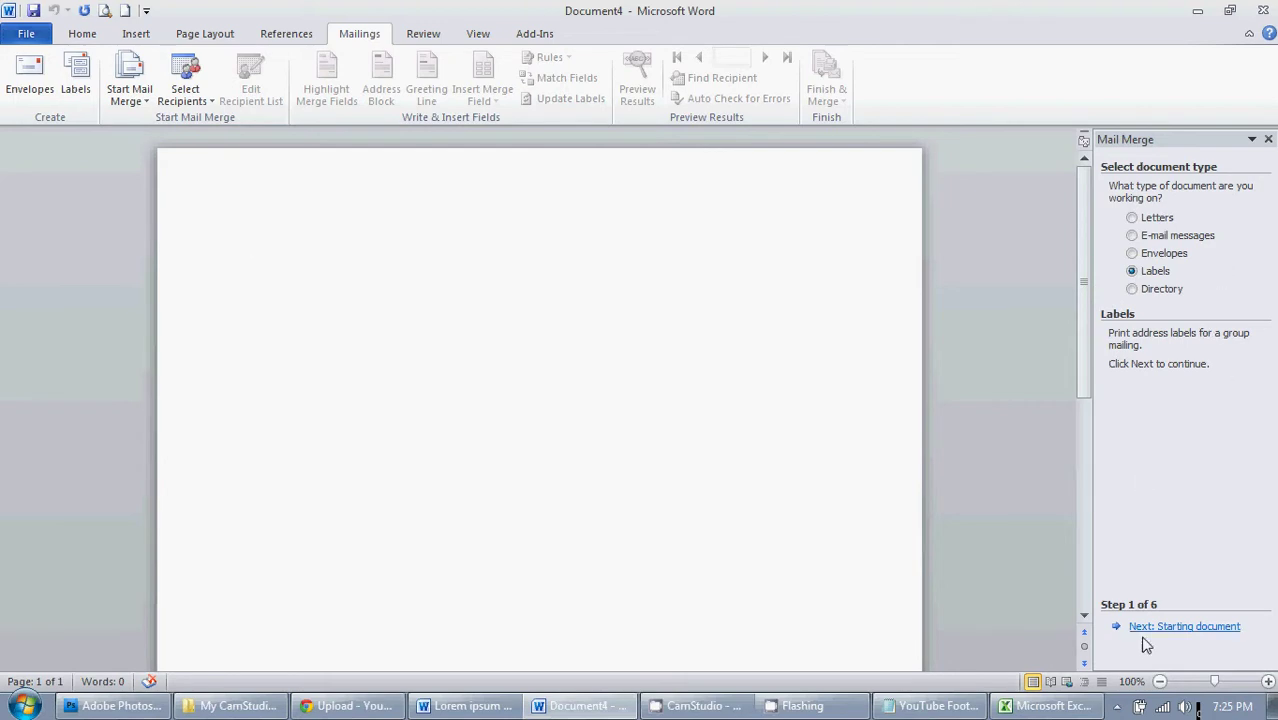
left_click(1186, 630)
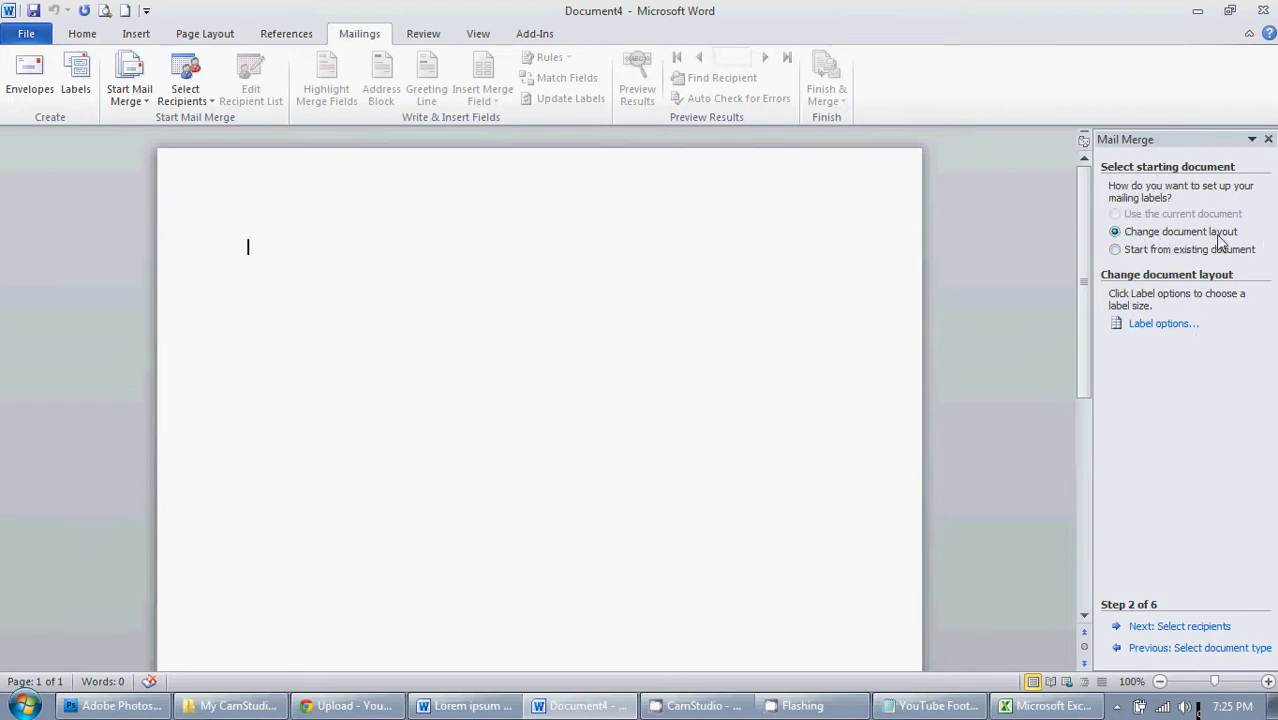
Set the label layout to Avery US Letter 5160 Easy Peel Address Labels.
left_click(1160, 327)
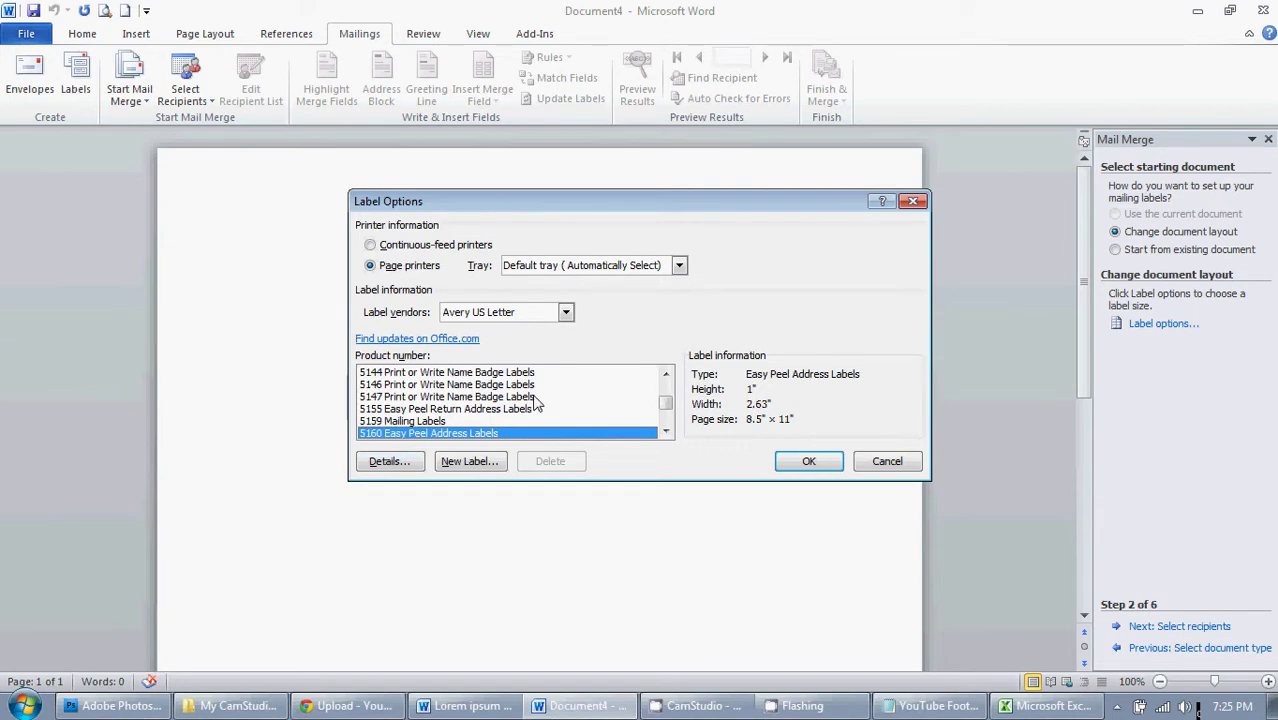
key("Down")
key("Down")
key("Down")
key("Down")
key("Down")
key("Down")
key("Down")
key("Down")
key("Down")
key("Down")
key("Down")
key("Down")
key("Down")
key("Down")
key("Down")
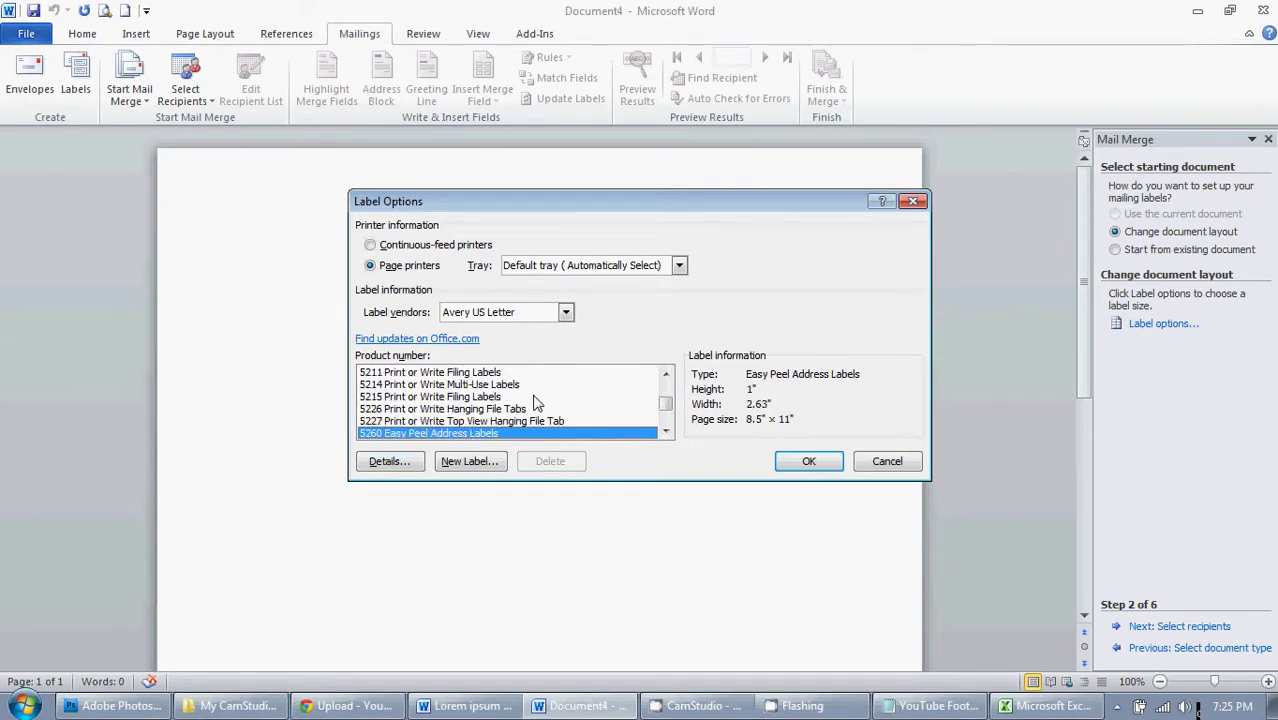
key("Up")
key("Up")
key("Up")
key("Up")
key("Up")
key("Up")
key("Up")
key("Up")
key("Up")
key("Up")
key("Up")
key("Up")
key("Up")
key("Up")
key("Up")
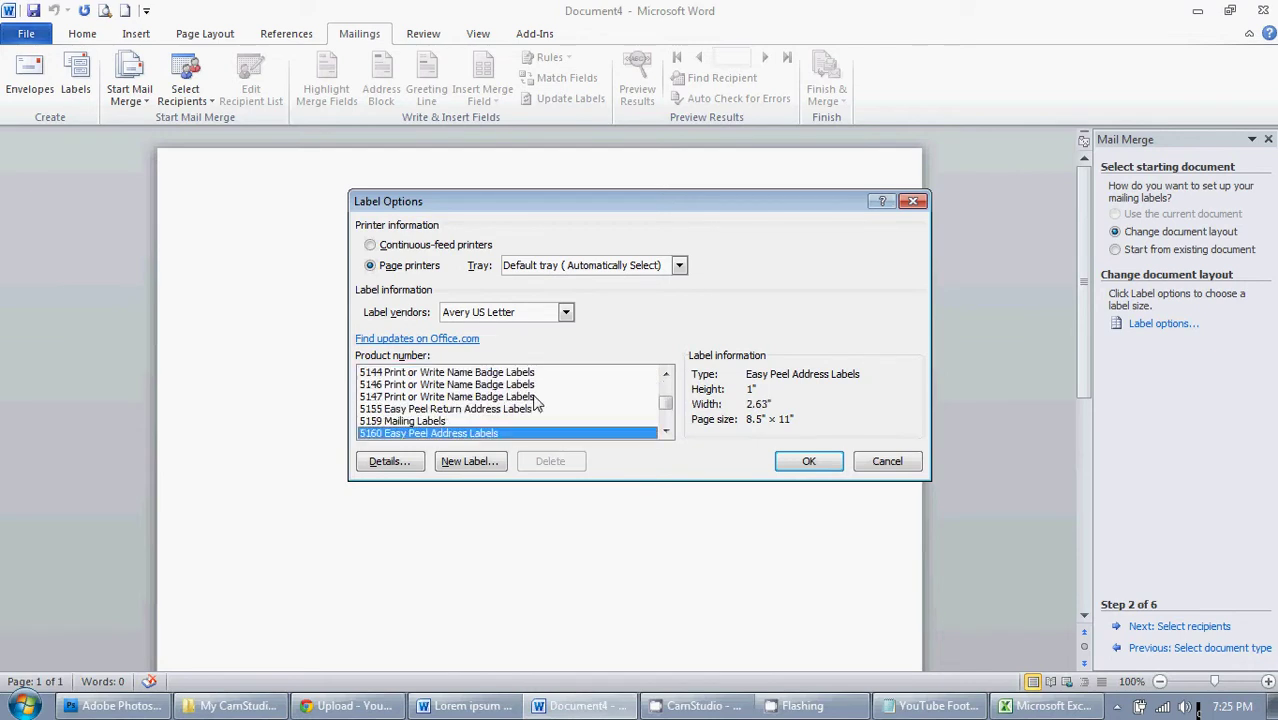
left_click(812, 462)
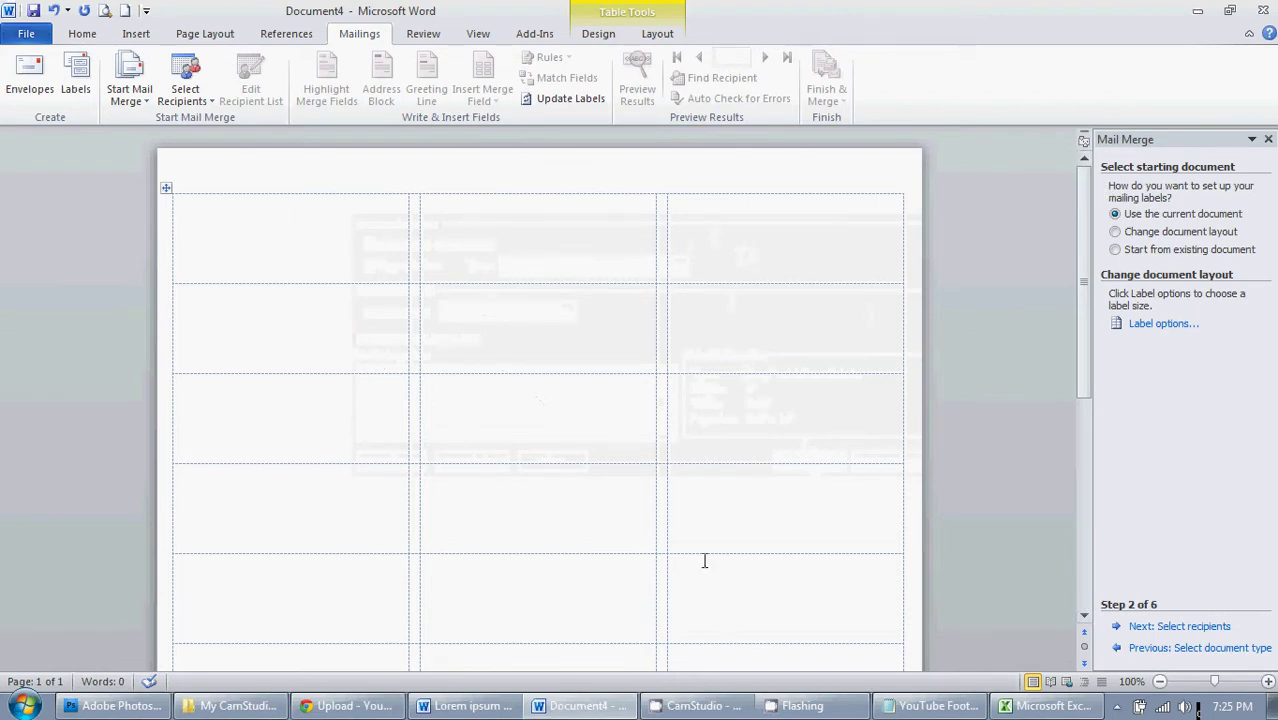
Pick Addresses for labels.xlsx from Videos > How-to Videos as the recipient list.
left_click(1199, 627)
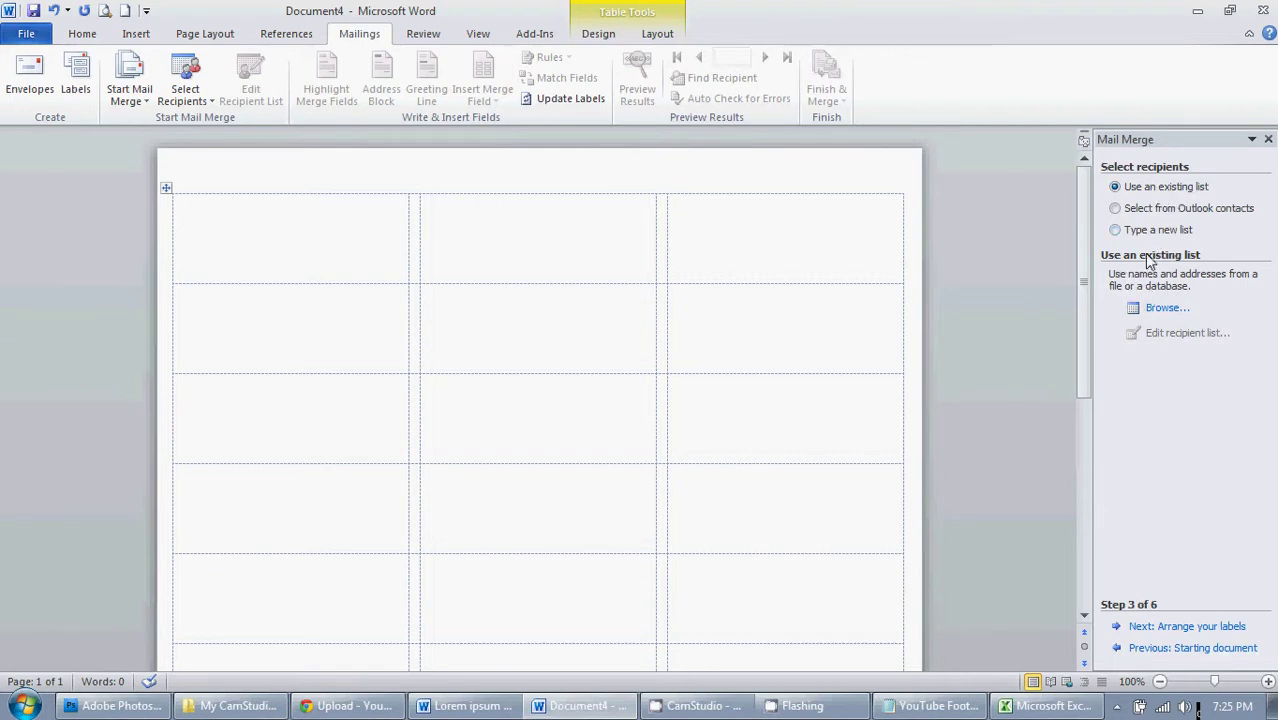
left_click(1166, 309)
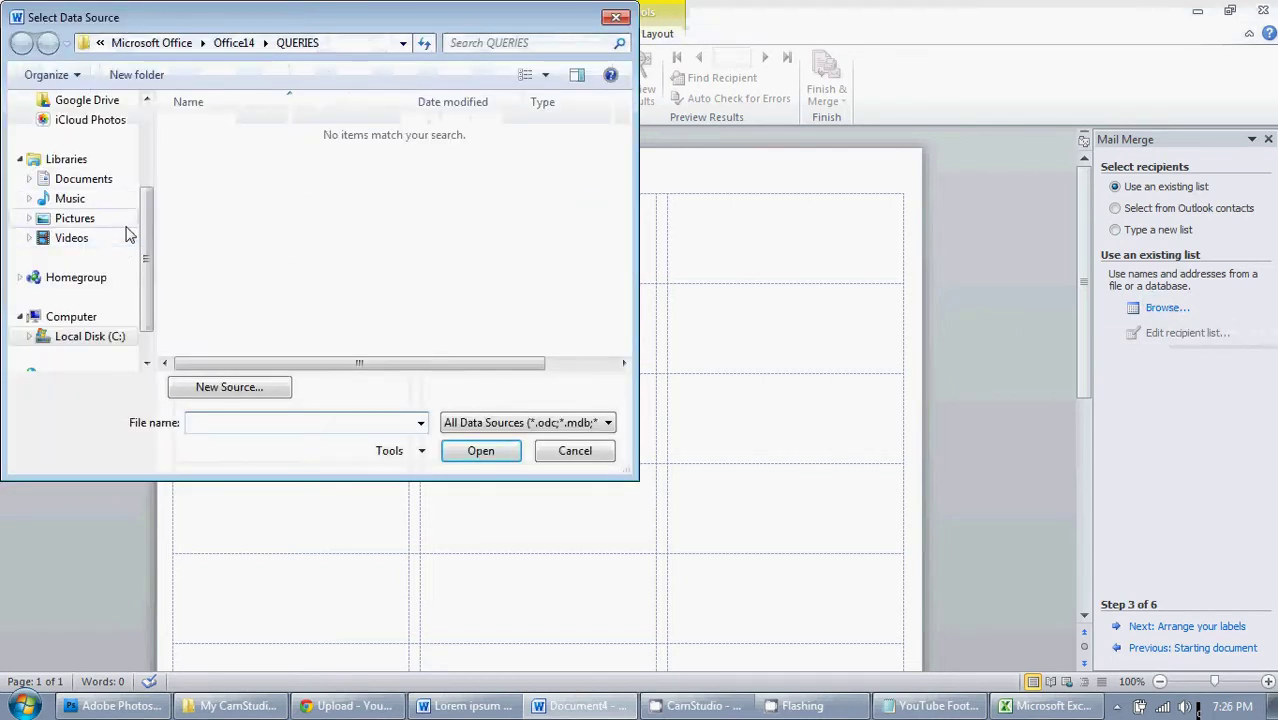
left_click(71, 240)
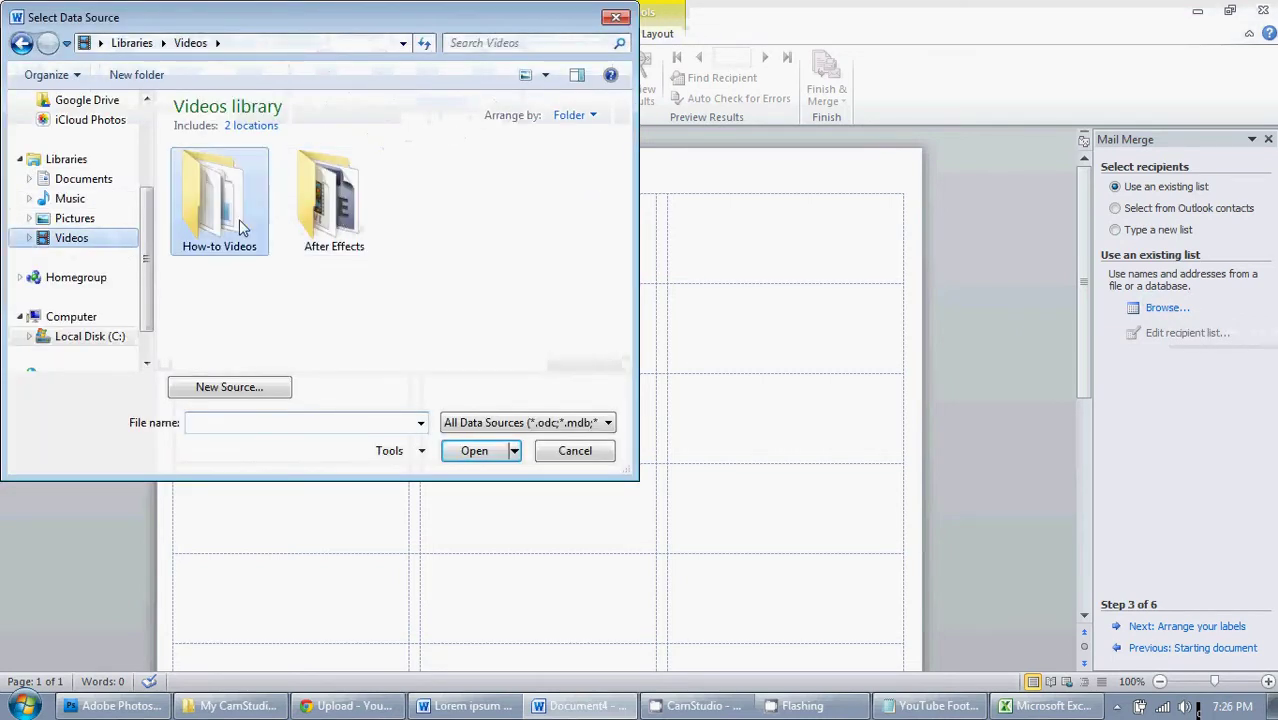
double_click(240, 228)
scroll(373, 319, "down", 3)
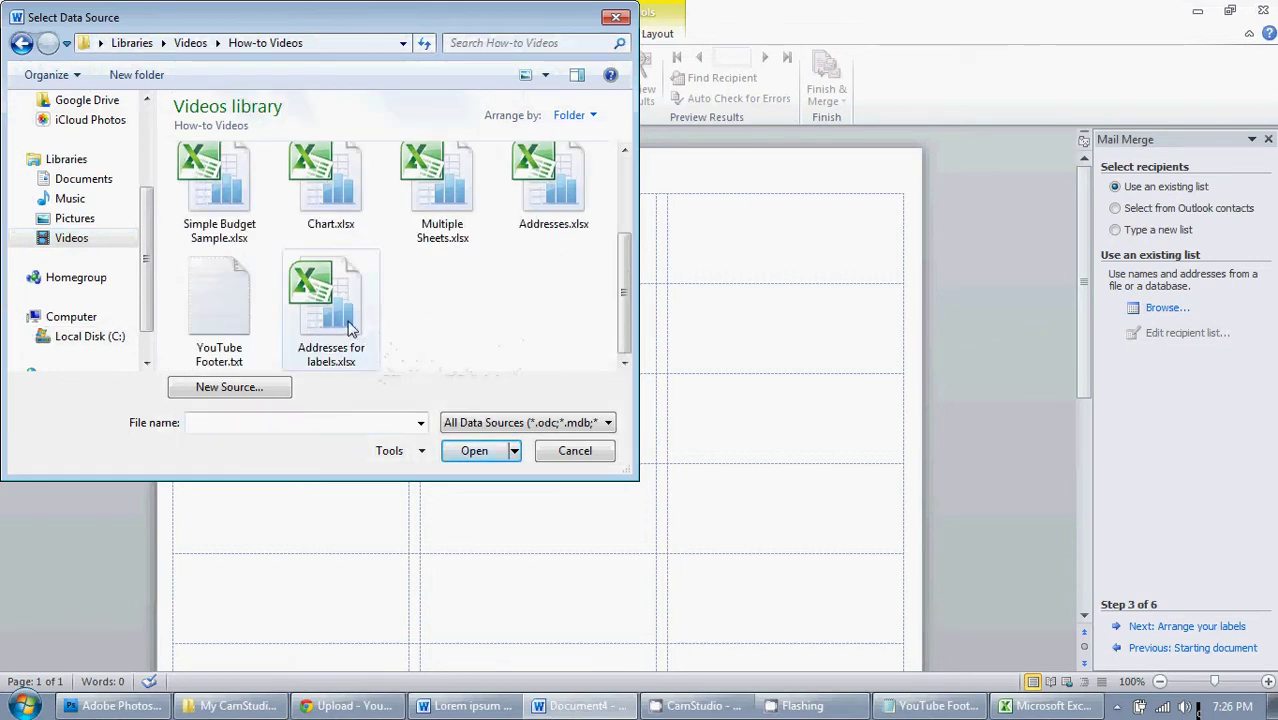
left_click(350, 326)
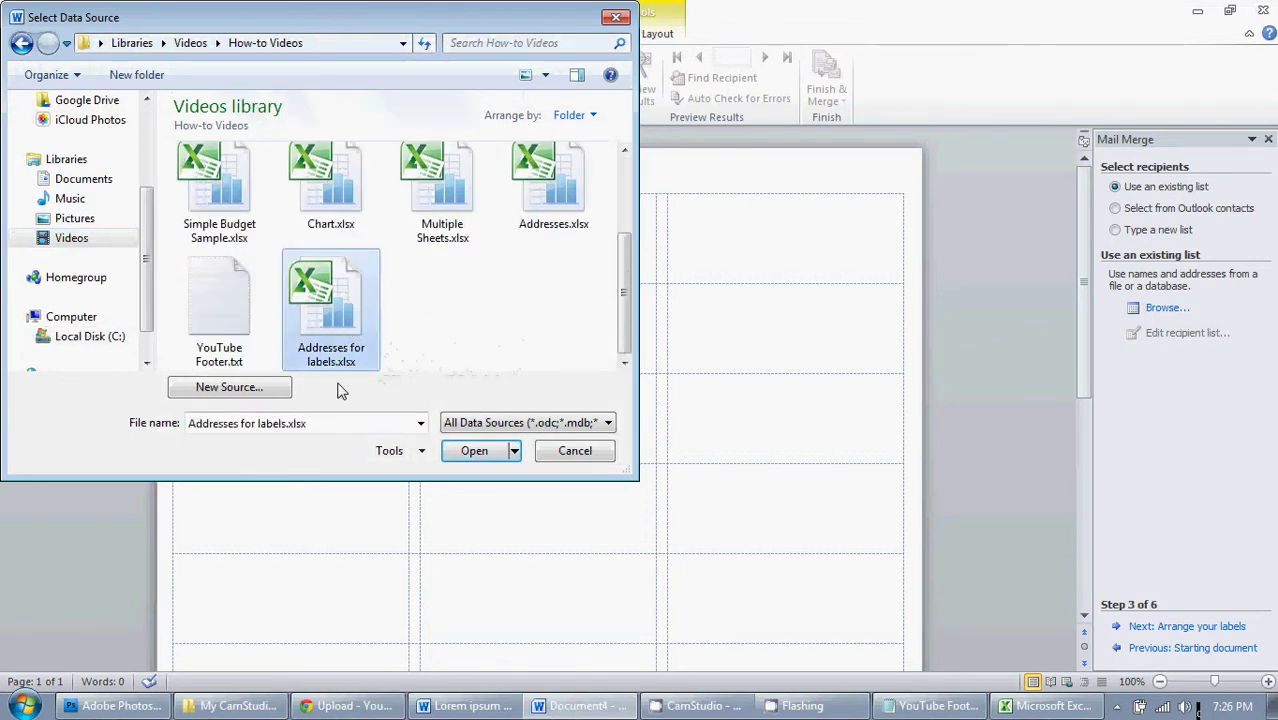
left_click(474, 452)
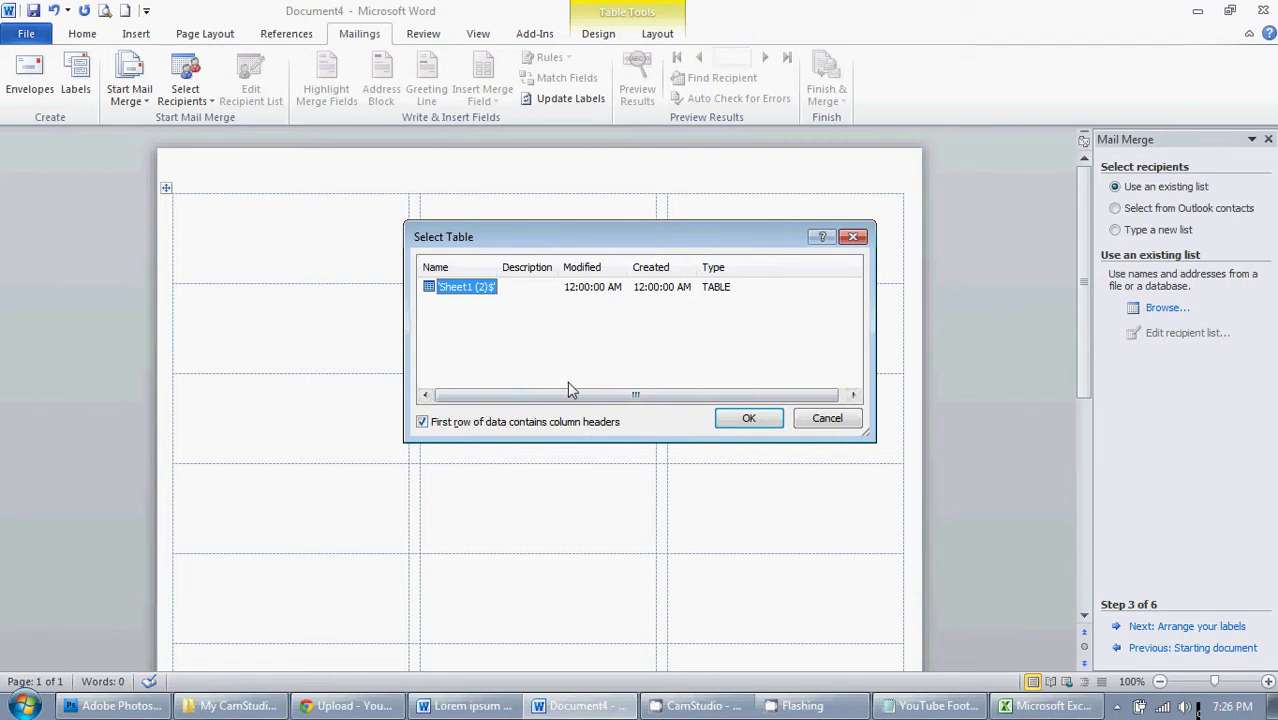
Confirm the Sheet1 (2)$ table, with its first row as column headers.
left_click(750, 419)
Move the Fname column ahead of Lname in the recipient list and accept it.
scroll(537, 235, "down", 5)
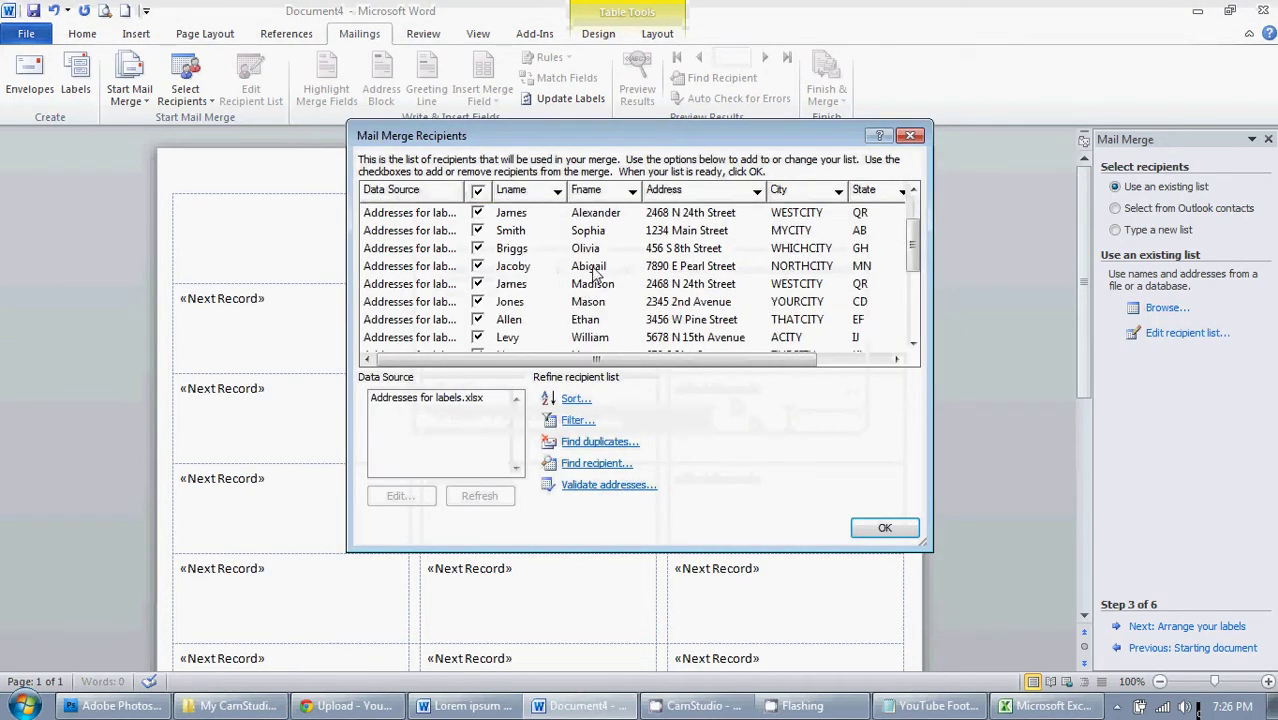
scroll(596, 275, "up", 5)
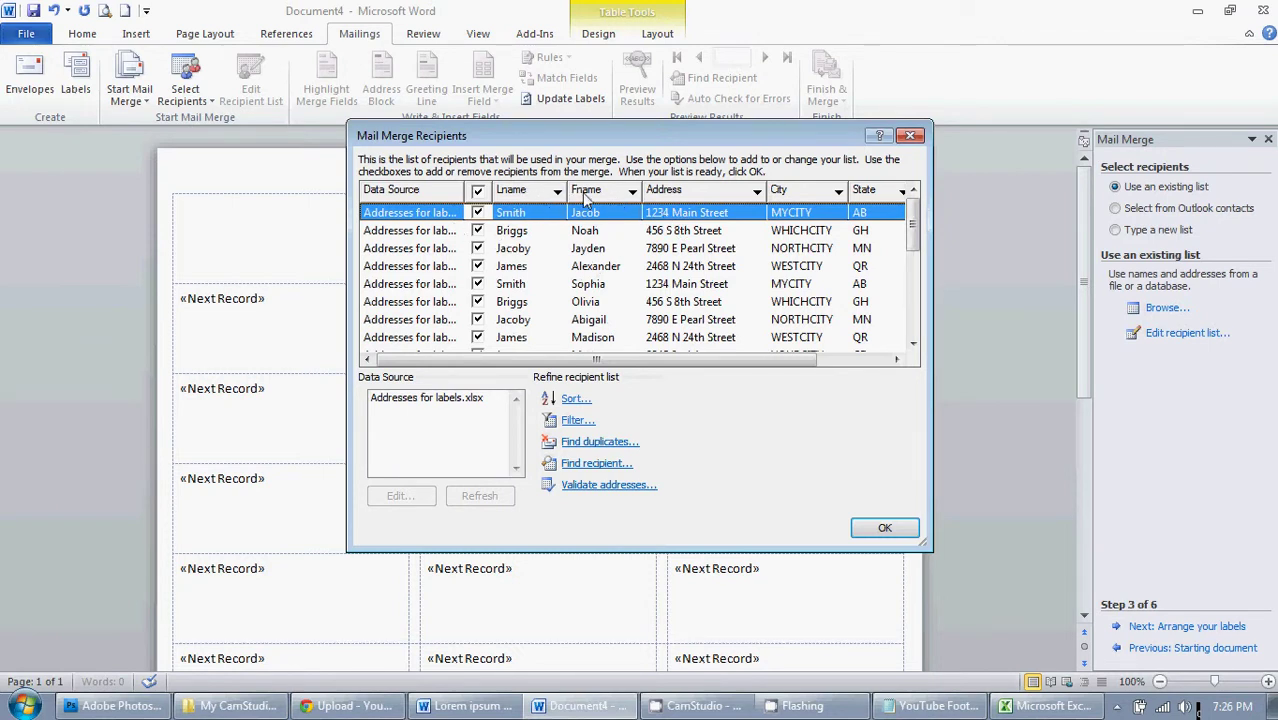
left_click_drag(560, 197, 606, 201)
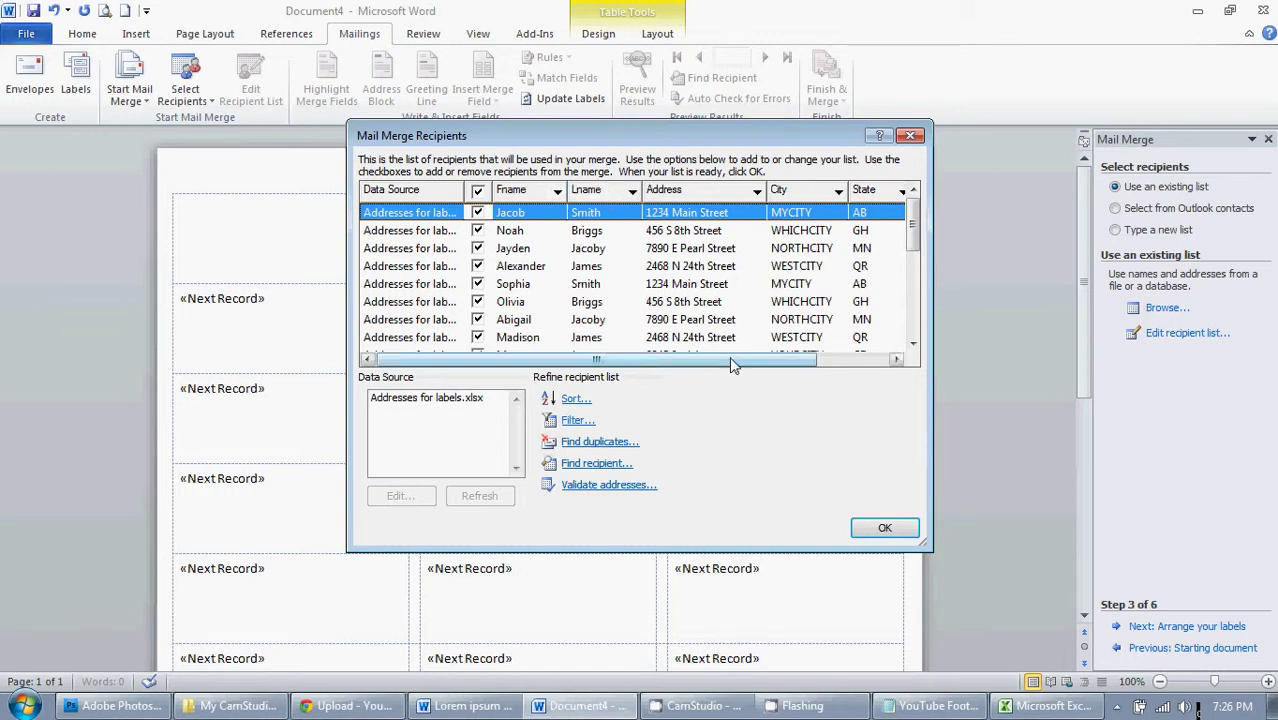
left_click_drag(733, 361, 670, 369)
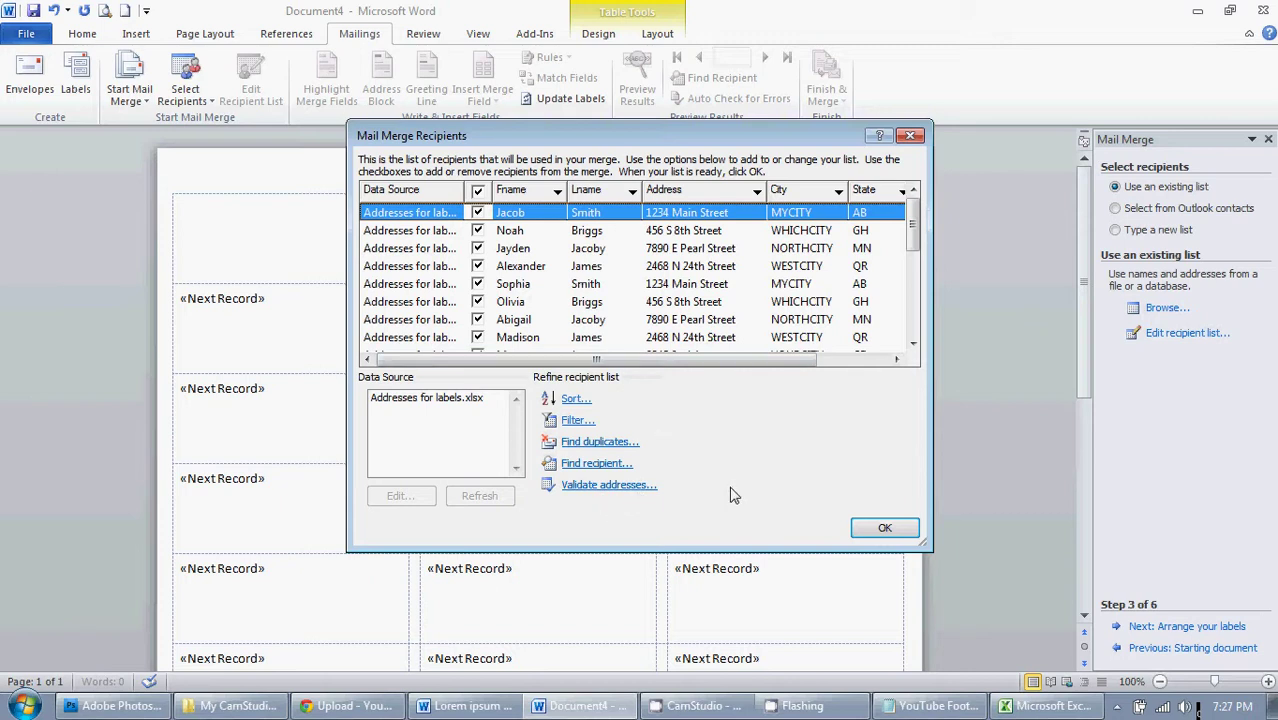
left_click(884, 529)
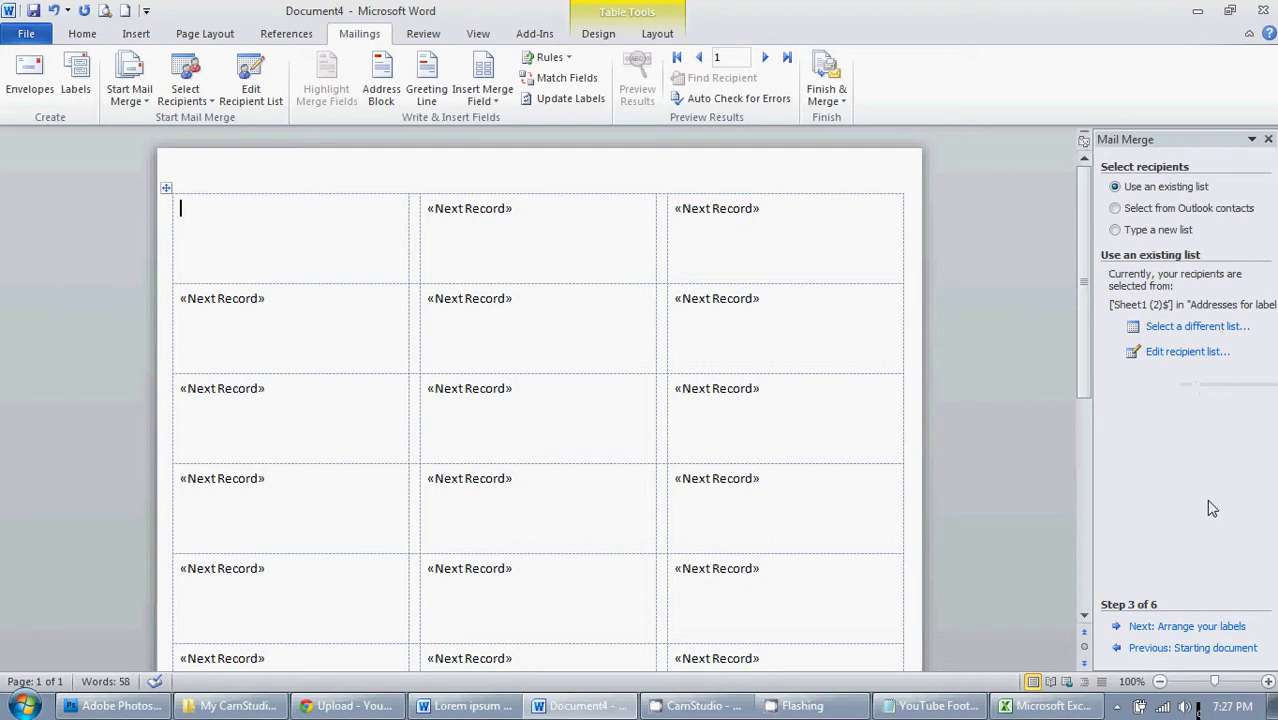
left_click(1213, 630)
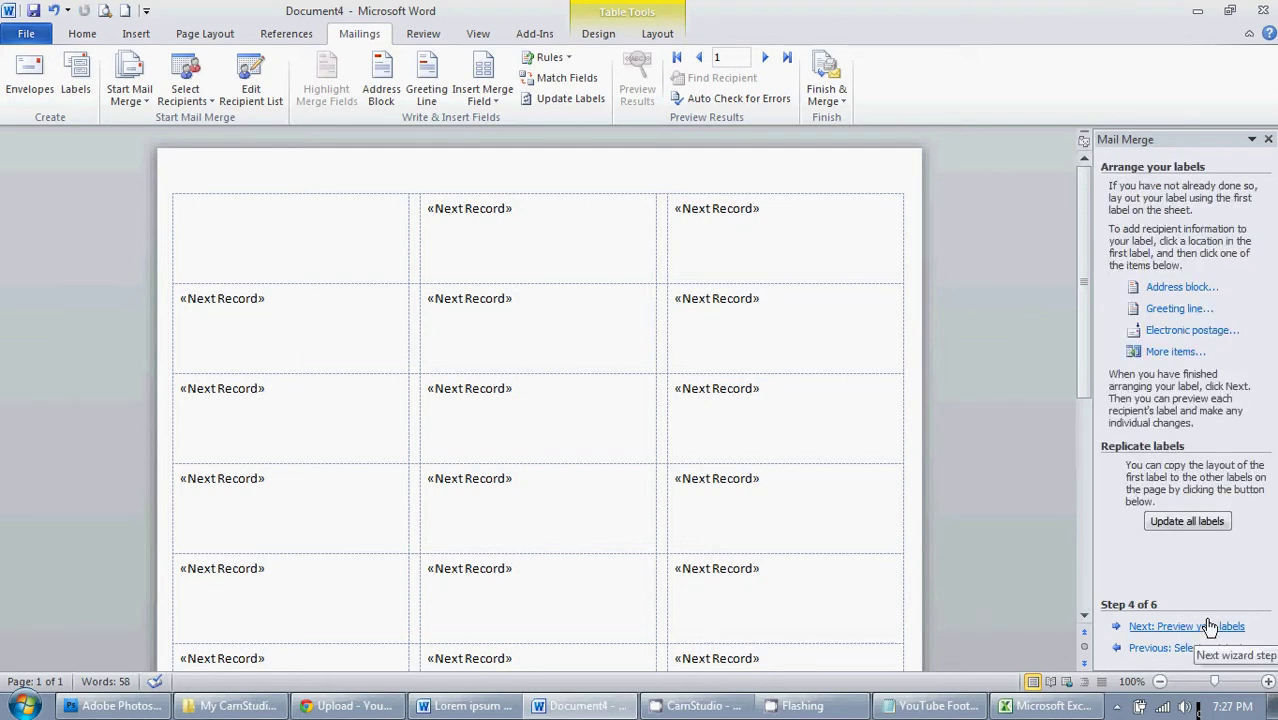
Open the Address Block settings and choose the Joshua Randall Jr. name format.
left_click(1183, 288)
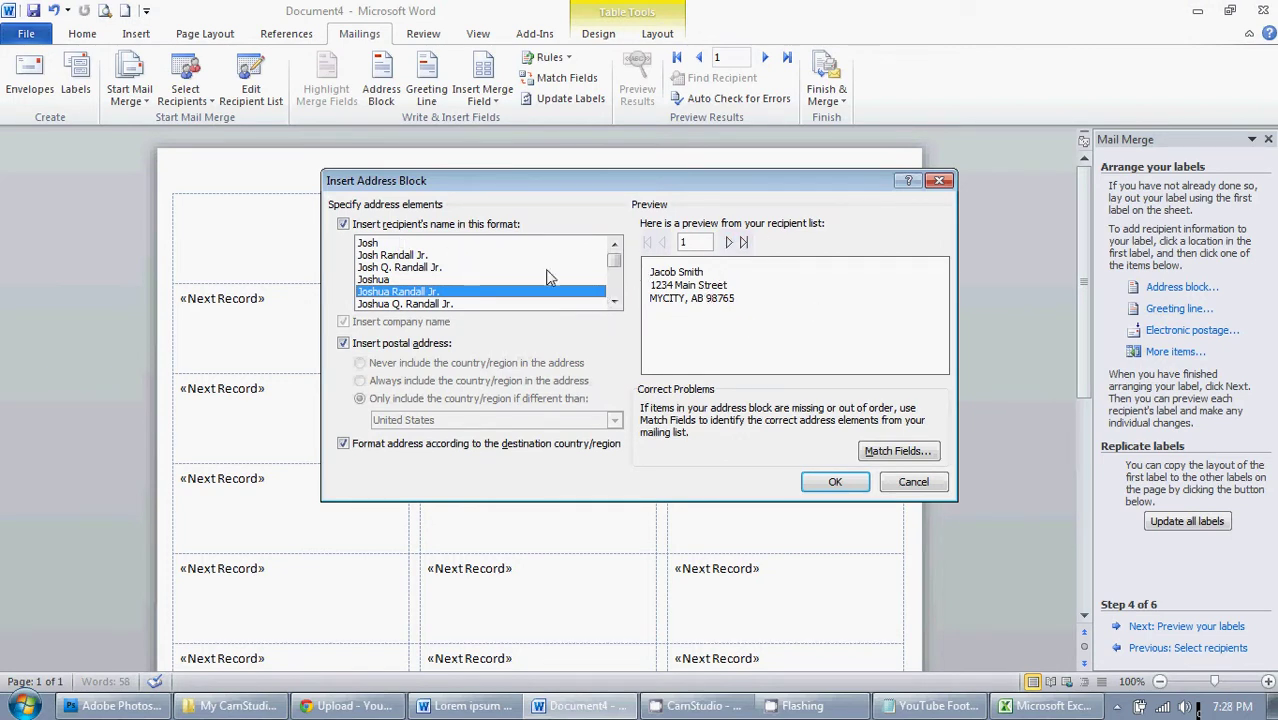
scroll(408, 271, "down", 1)
scroll(408, 271, "up", 1)
left_click(408, 268)
left_click(401, 246)
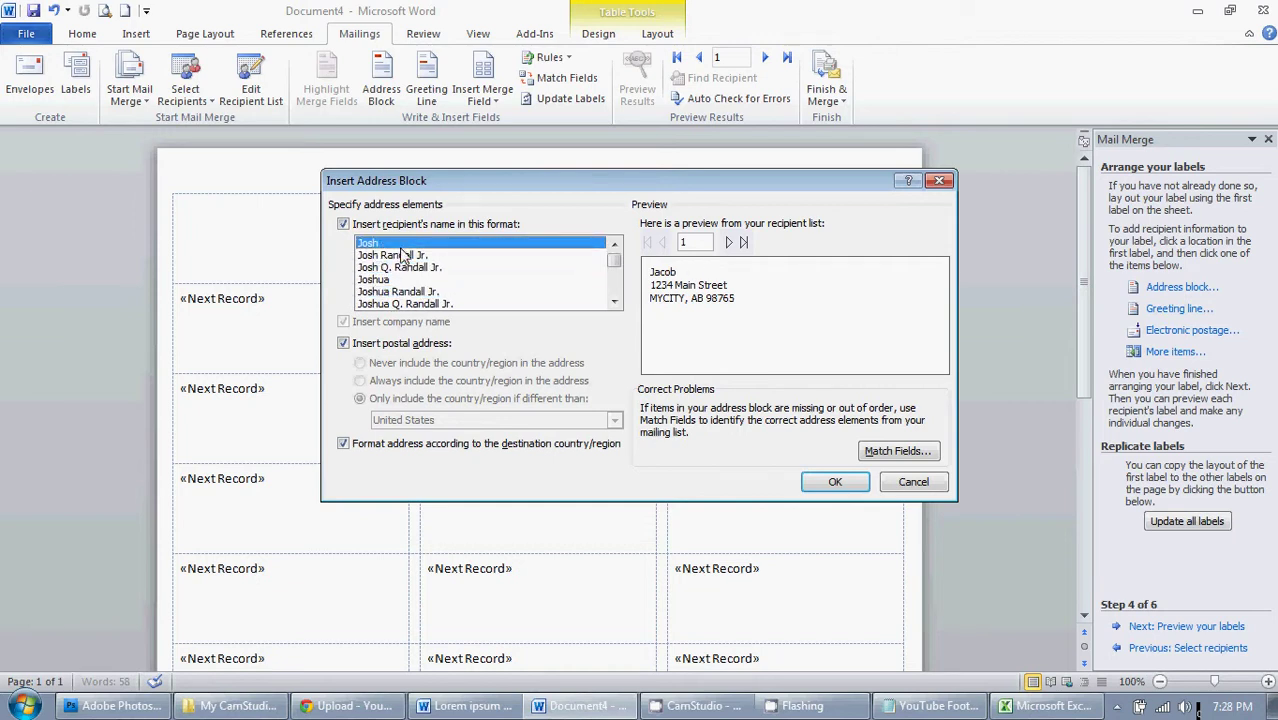
left_click(397, 256)
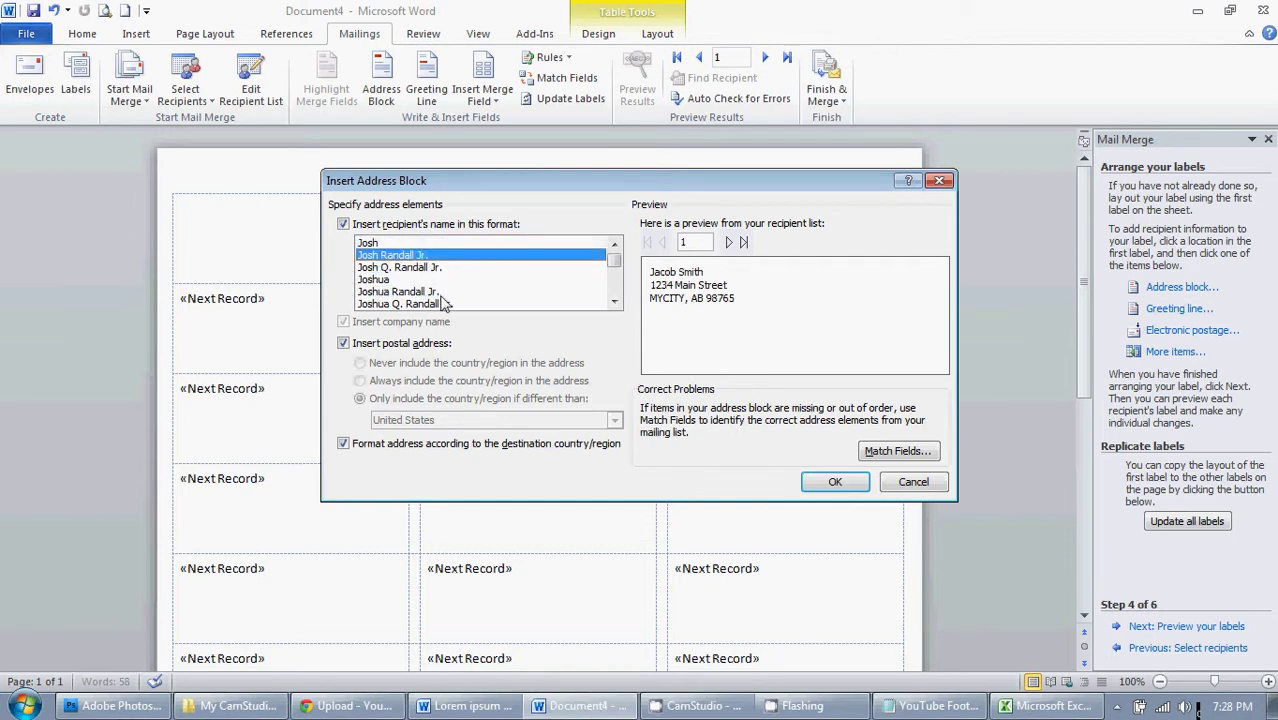
left_click(425, 292)
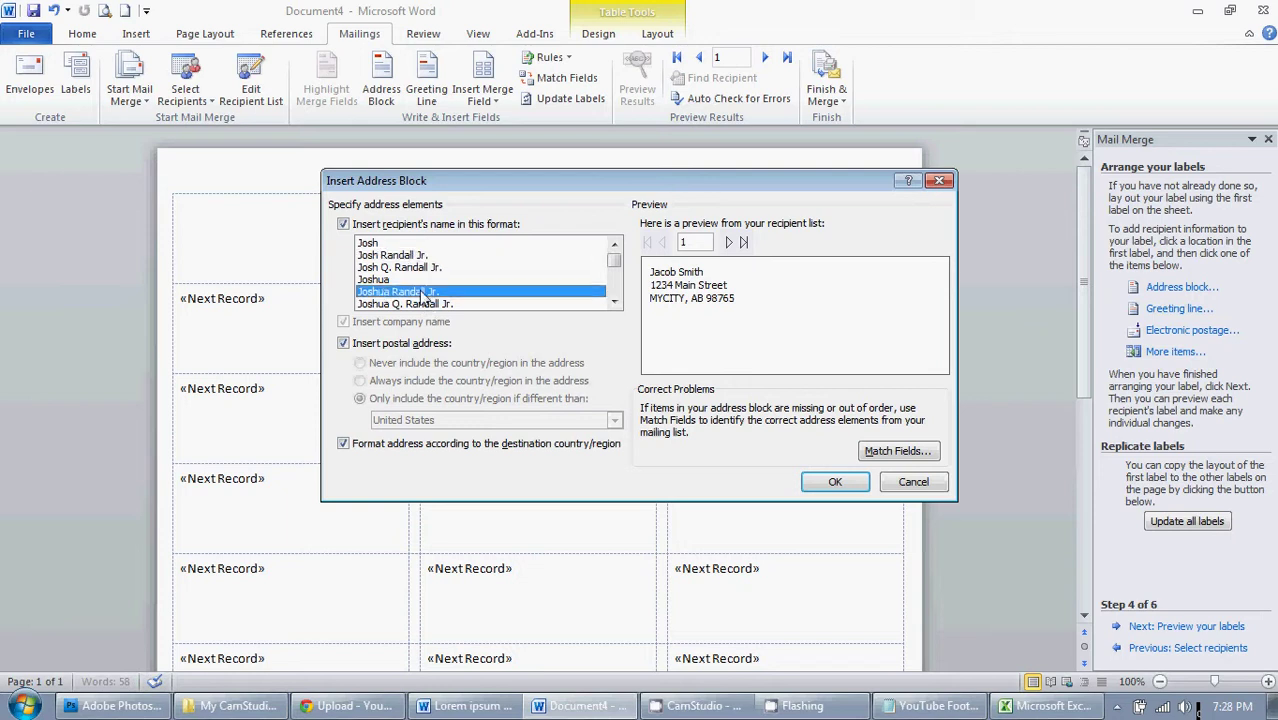
Step the address preview through the recipients up to record 13.
left_click(730, 243)
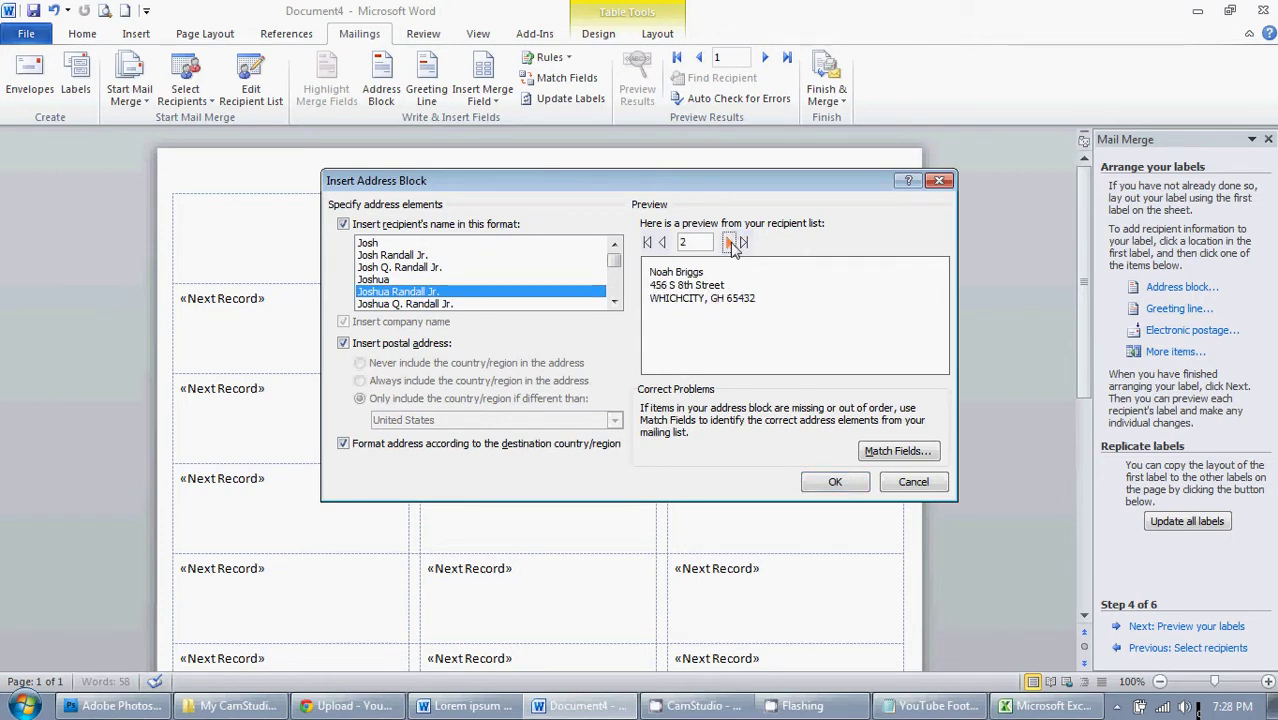
left_click(730, 243)
left_click(730, 243)
left_click(730, 243)
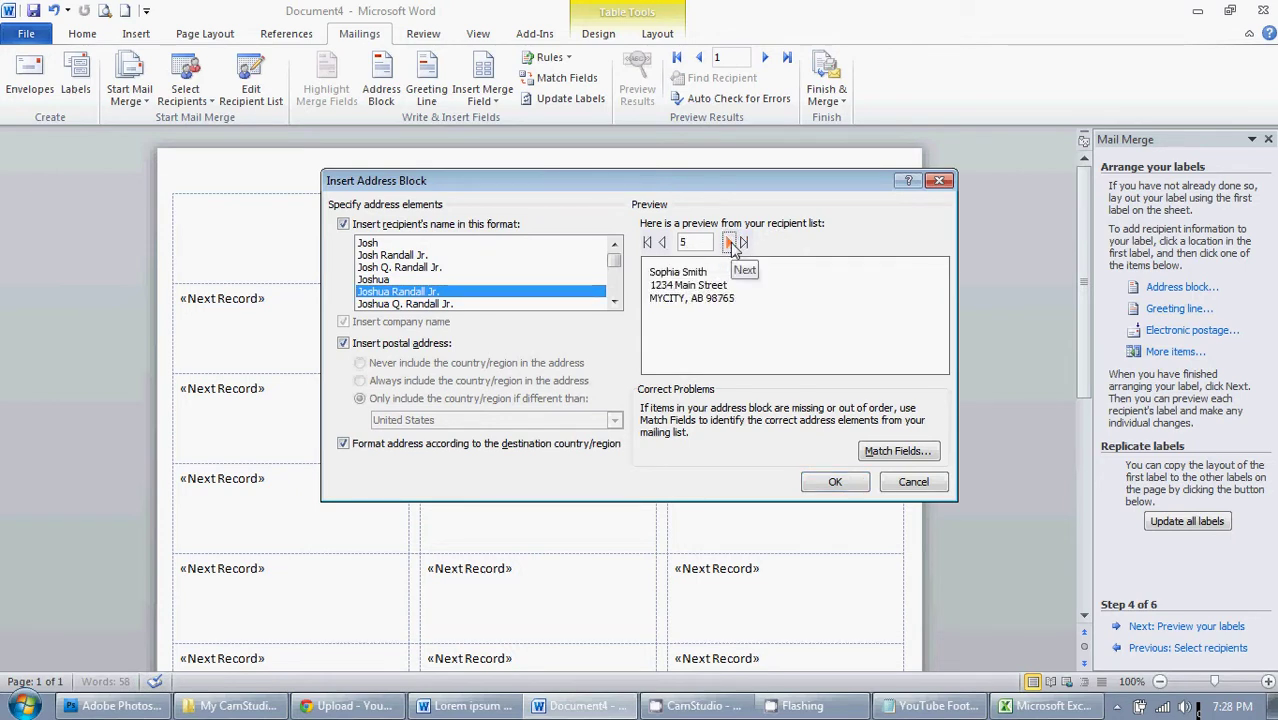
left_click(730, 243)
left_click(730, 243)
left_click(730, 243)
left_click(730, 243)
left_click(730, 243)
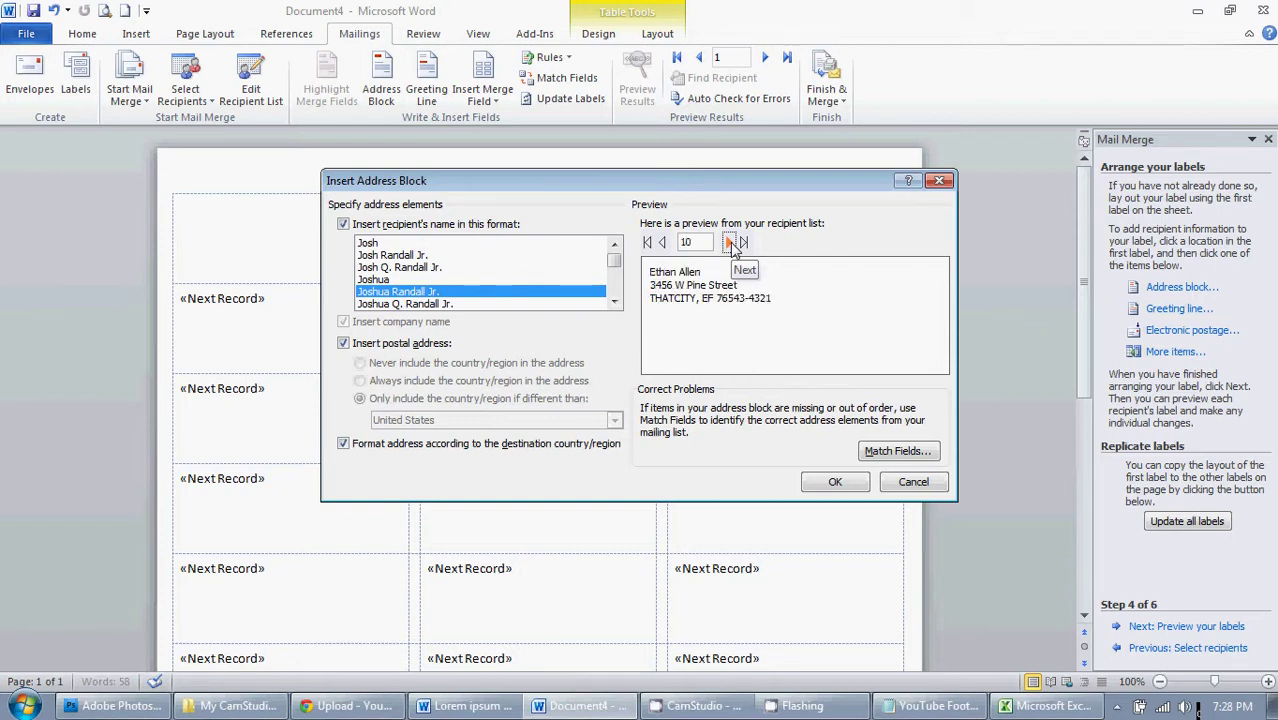
left_click(730, 243)
left_click(730, 243)
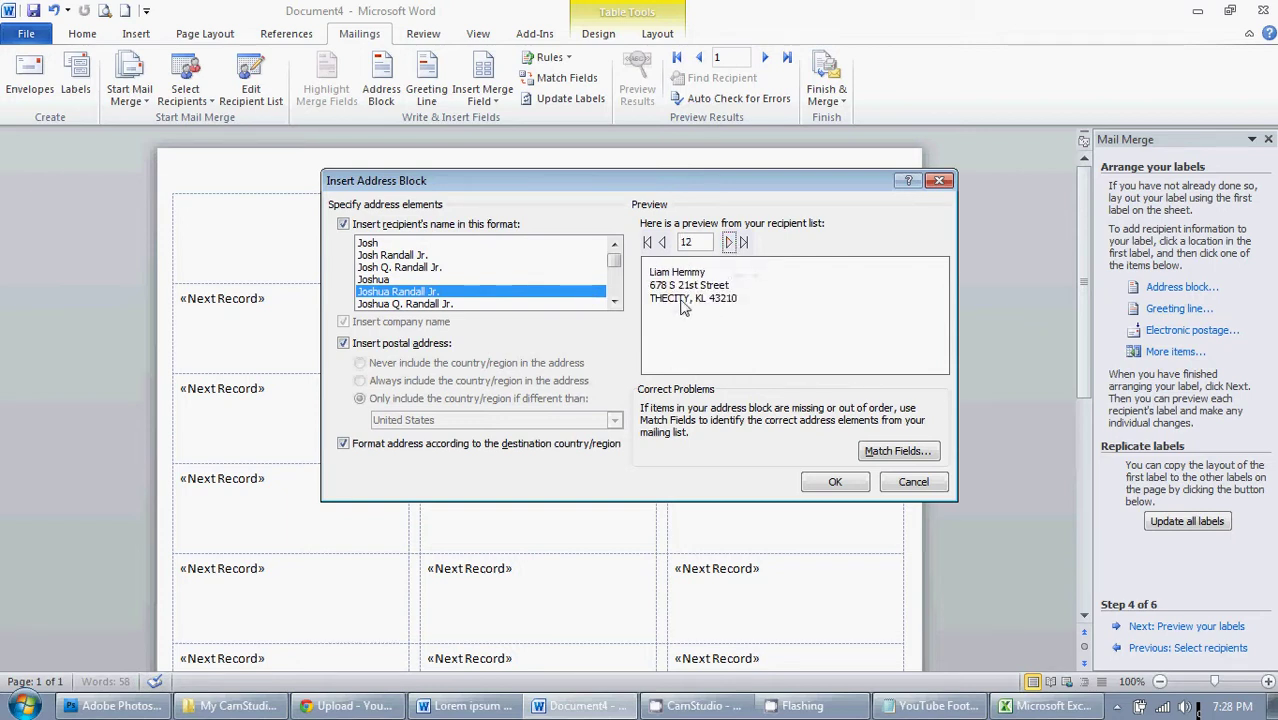
left_click(728, 244)
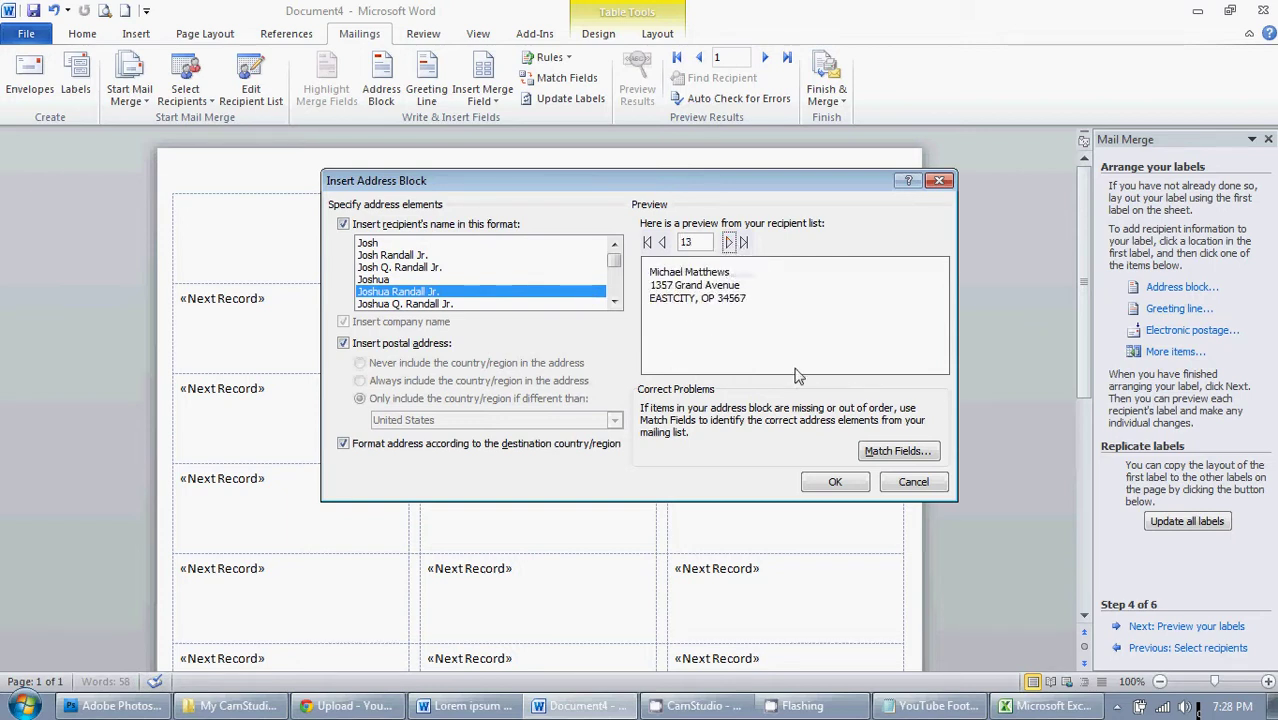
Review the Fname, Lname, Address, City, State and Zip field matches and accept them unchanged.
left_click(897, 452)
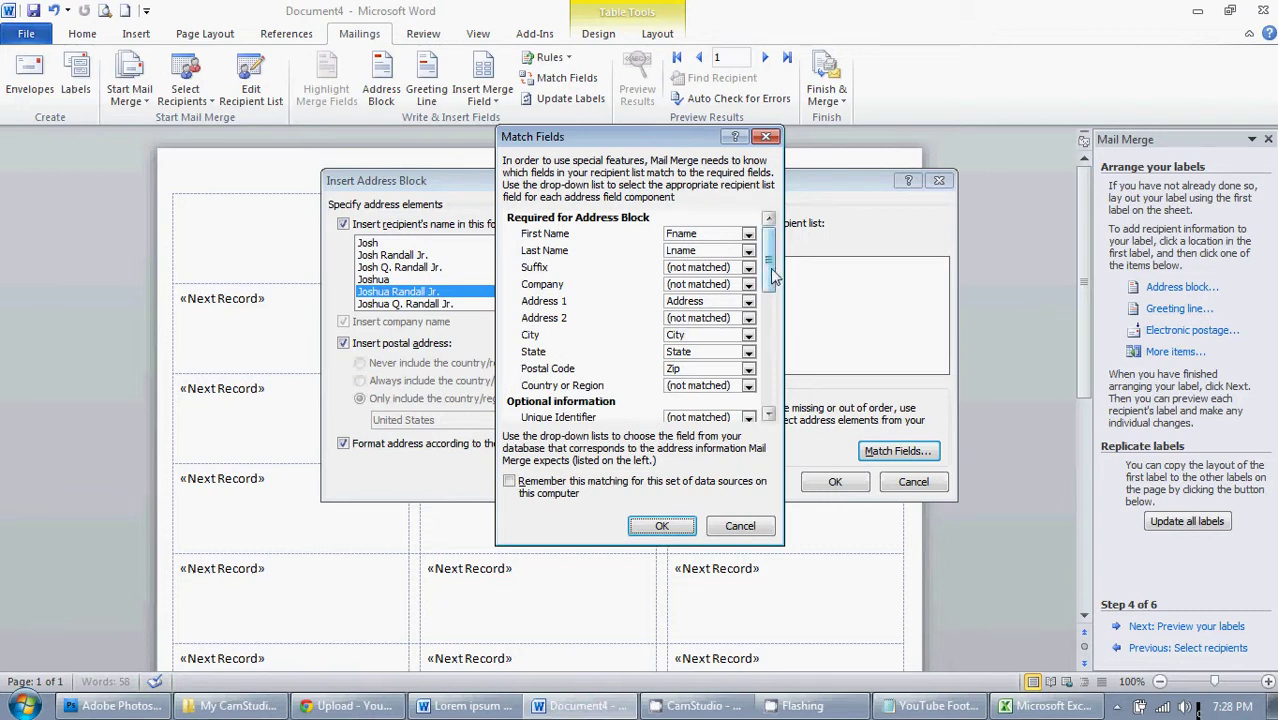
left_click_drag(772, 277, 780, 247)
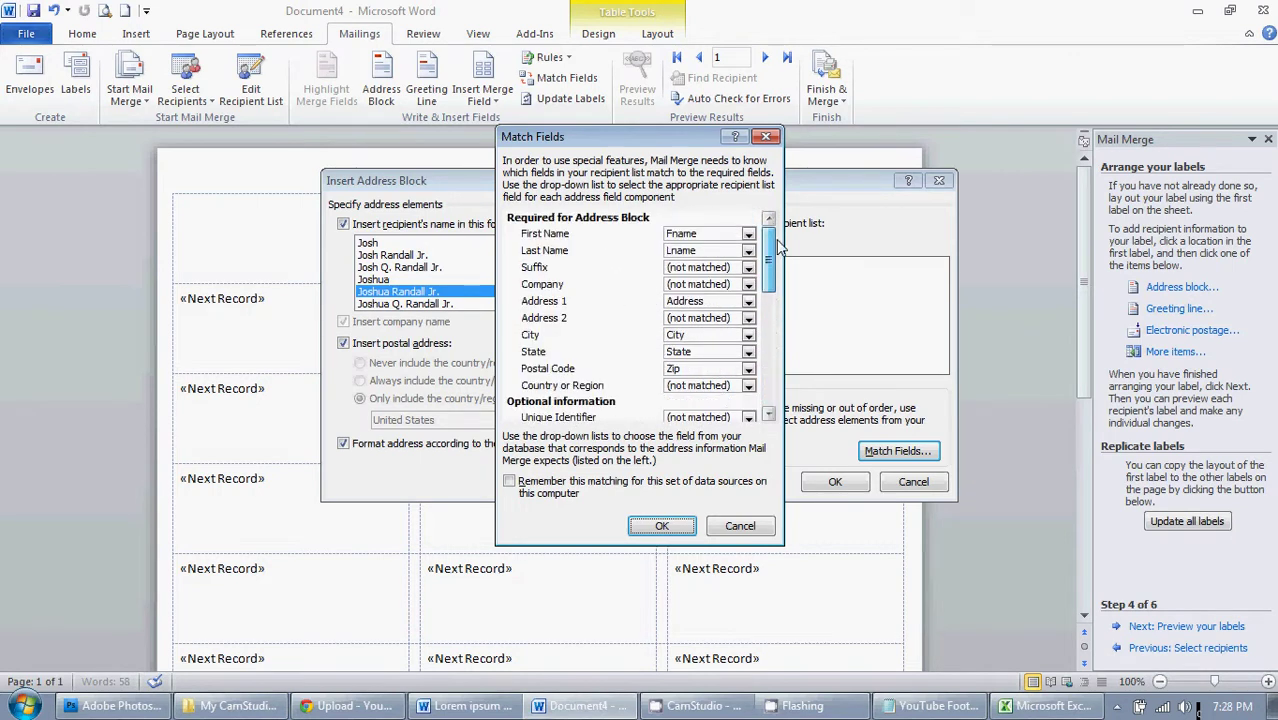
left_click(663, 527)
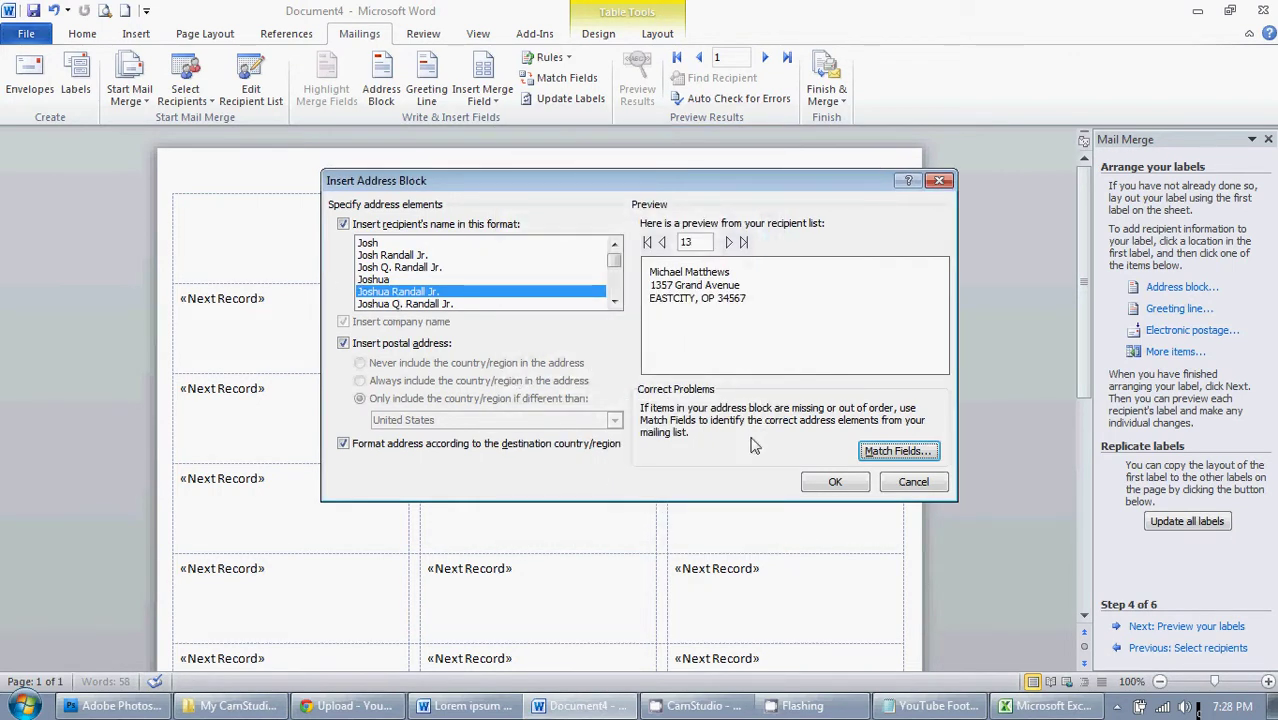
Insert the «AddressBlock» into the first label and copy it to all other labels.
left_click(836, 484)
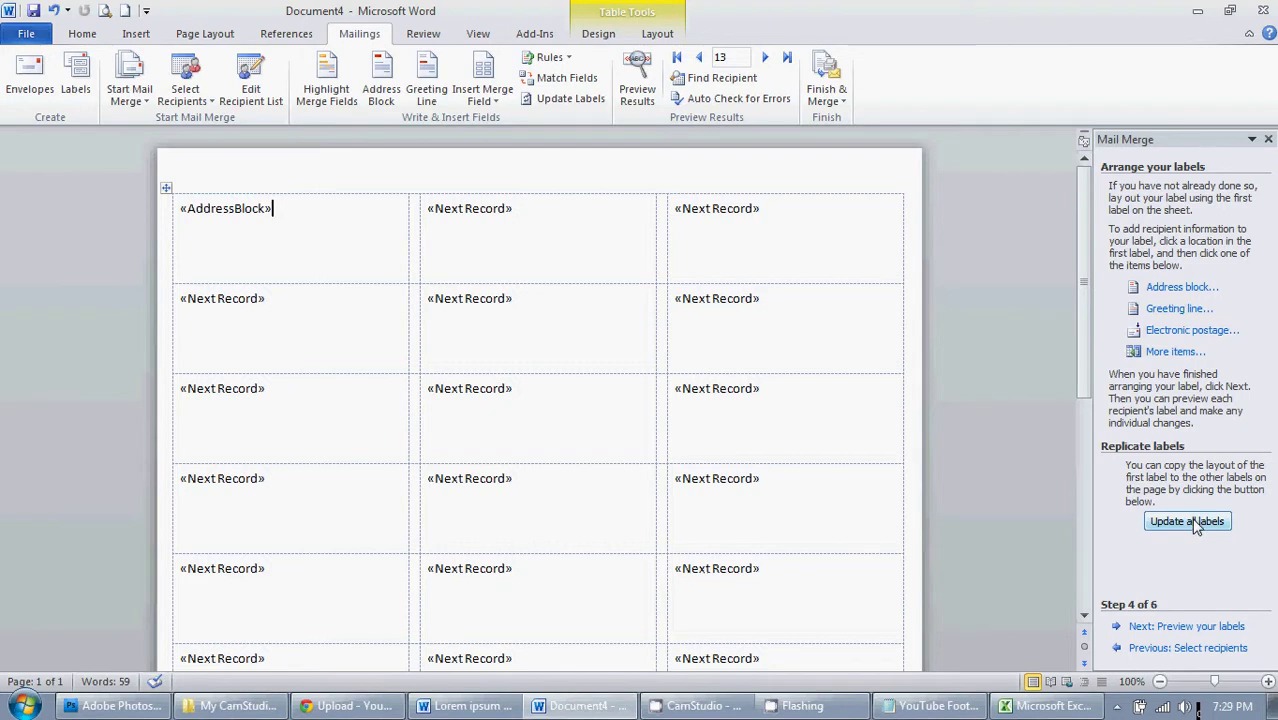
left_click(1195, 524)
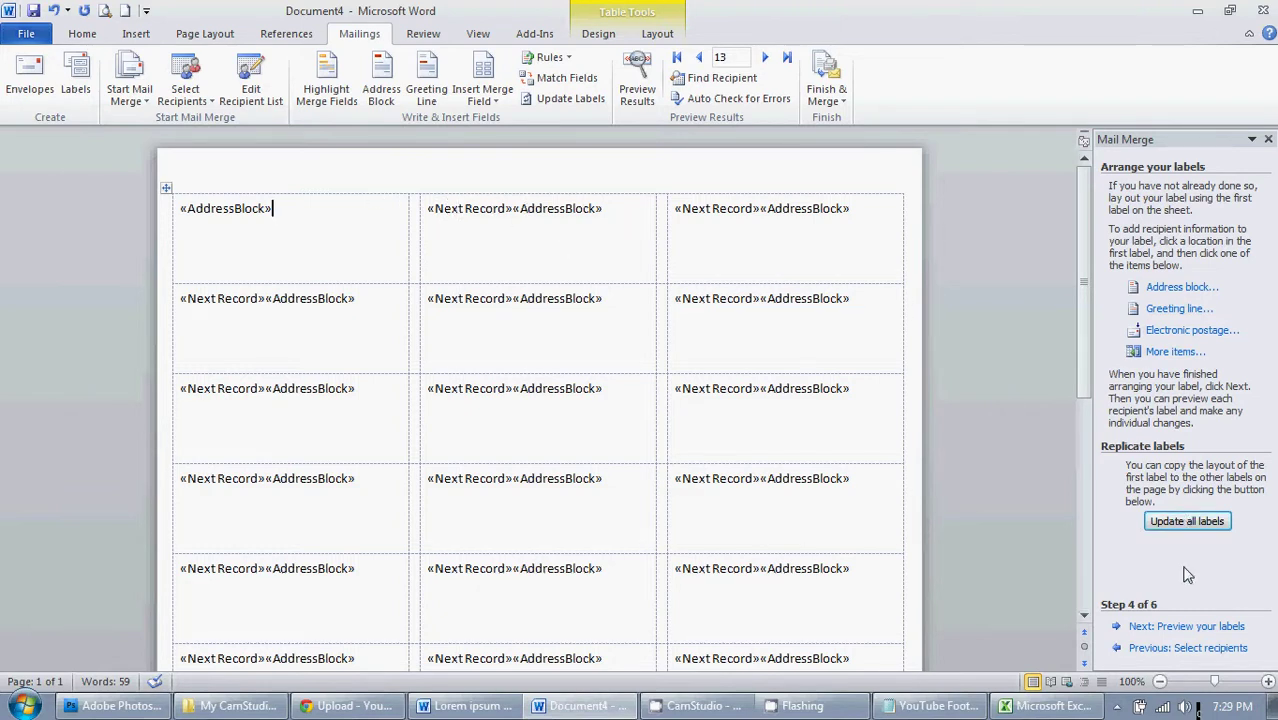
Preview the merged address labels, stepping back to recipient 1, and scroll to review them.
left_click(1197, 630)
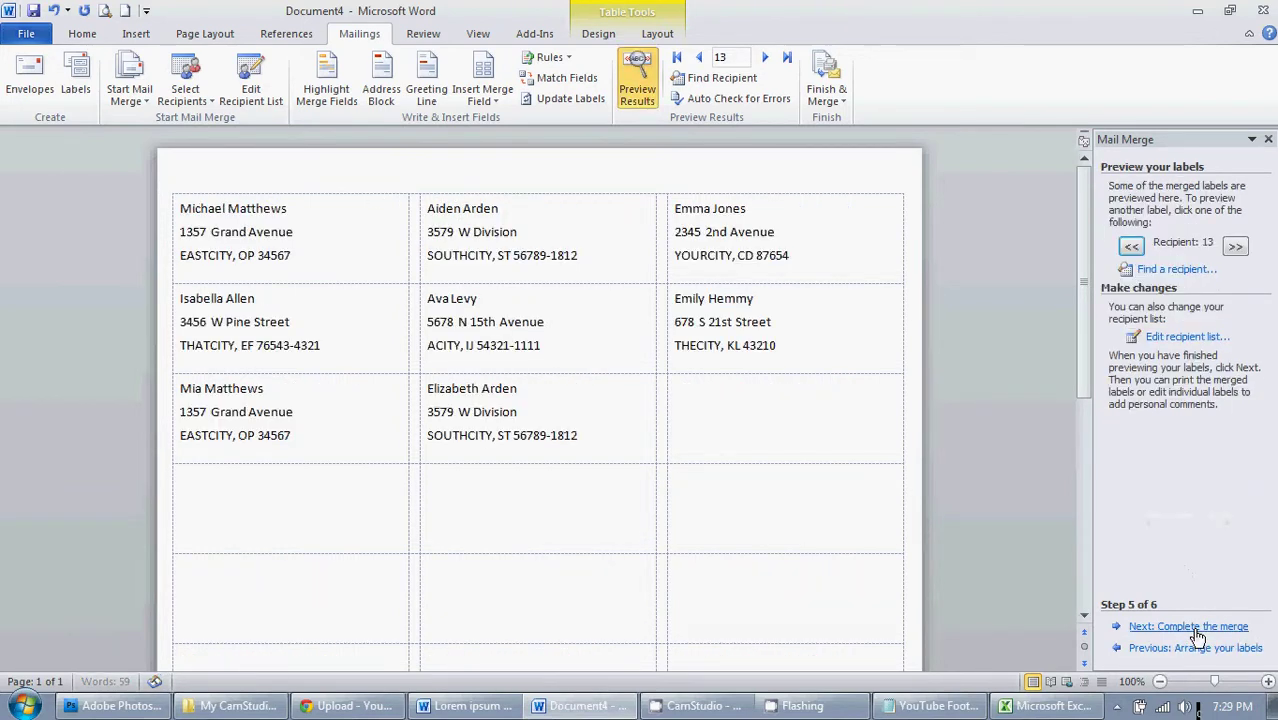
left_click(1131, 247)
left_click(1131, 247)
left_click(1131, 247)
left_click(1131, 247)
left_click(1131, 247)
left_click(1131, 247)
left_click(1131, 247)
left_click(1131, 247)
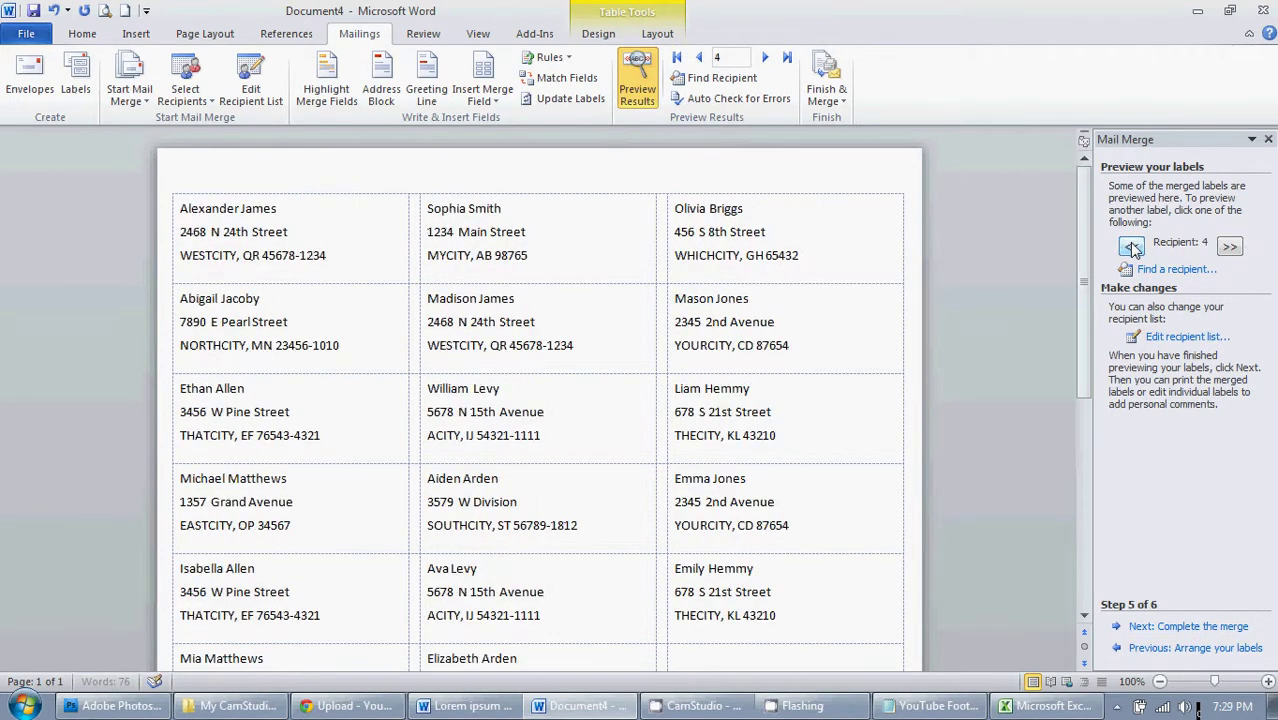
left_click(1131, 247)
left_click(1131, 247)
left_click(1131, 247)
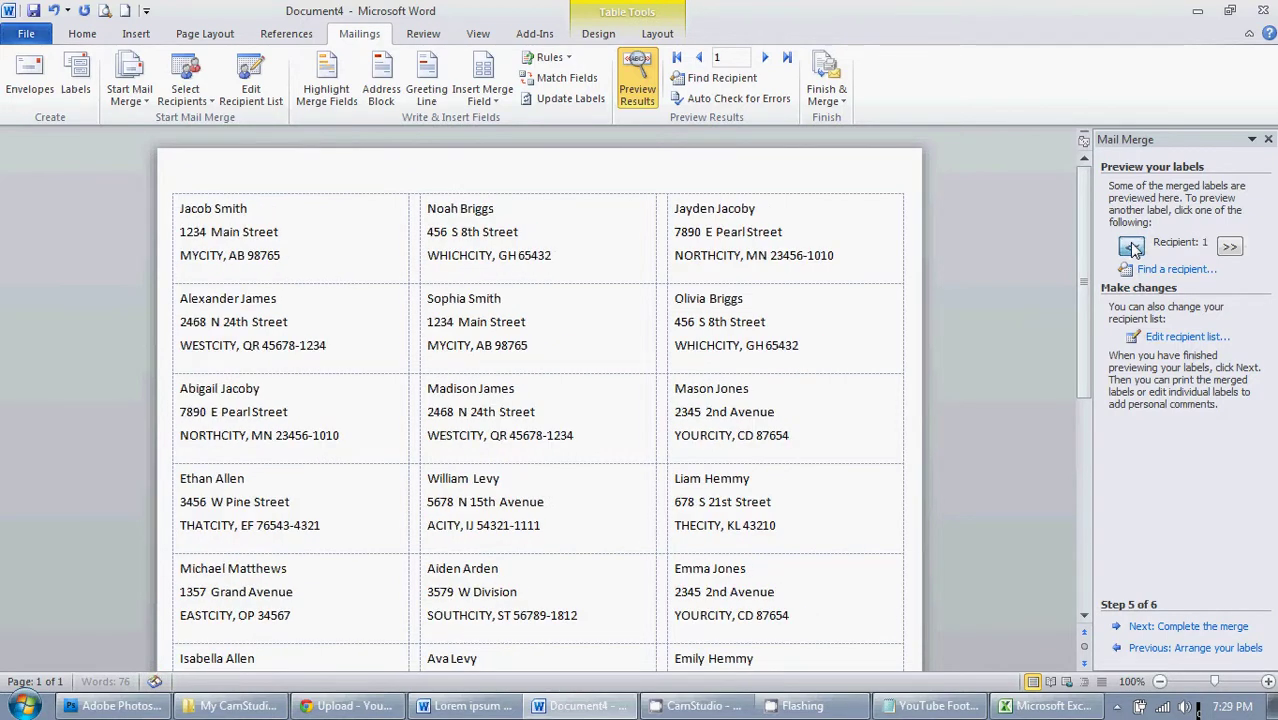
scroll(700, 455, "down", 4)
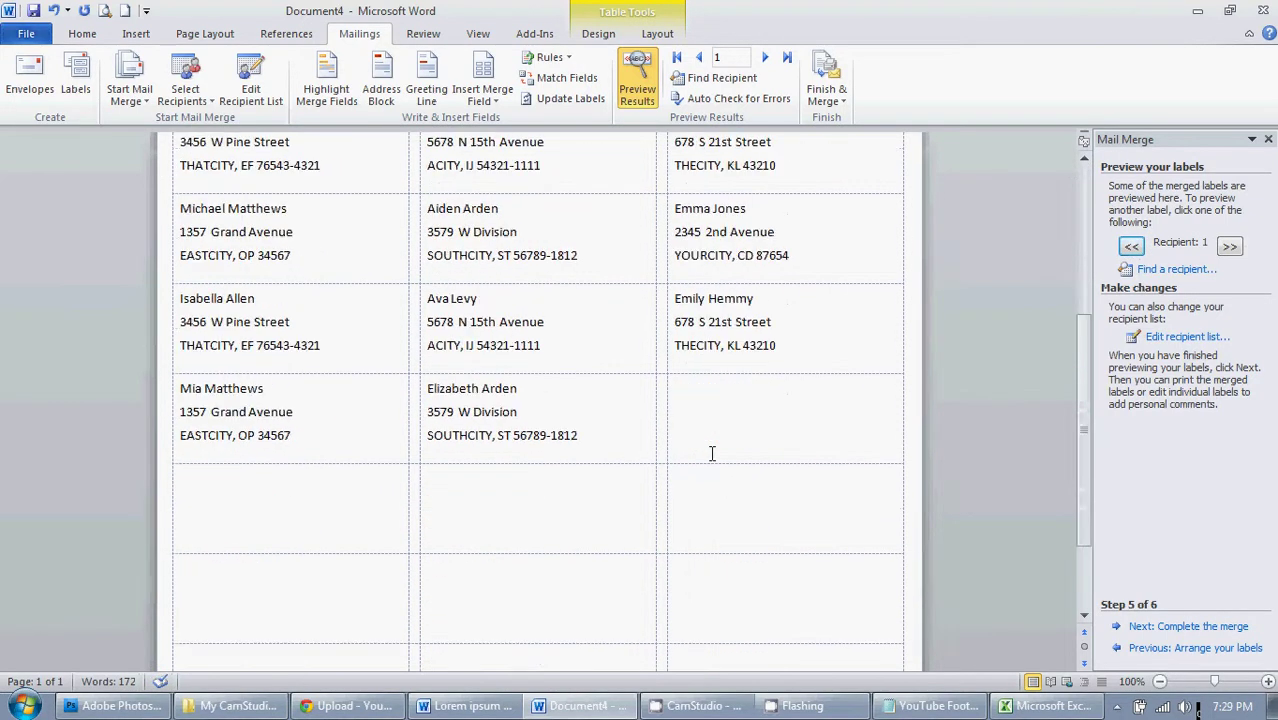
scroll(714, 455, "up", 4)
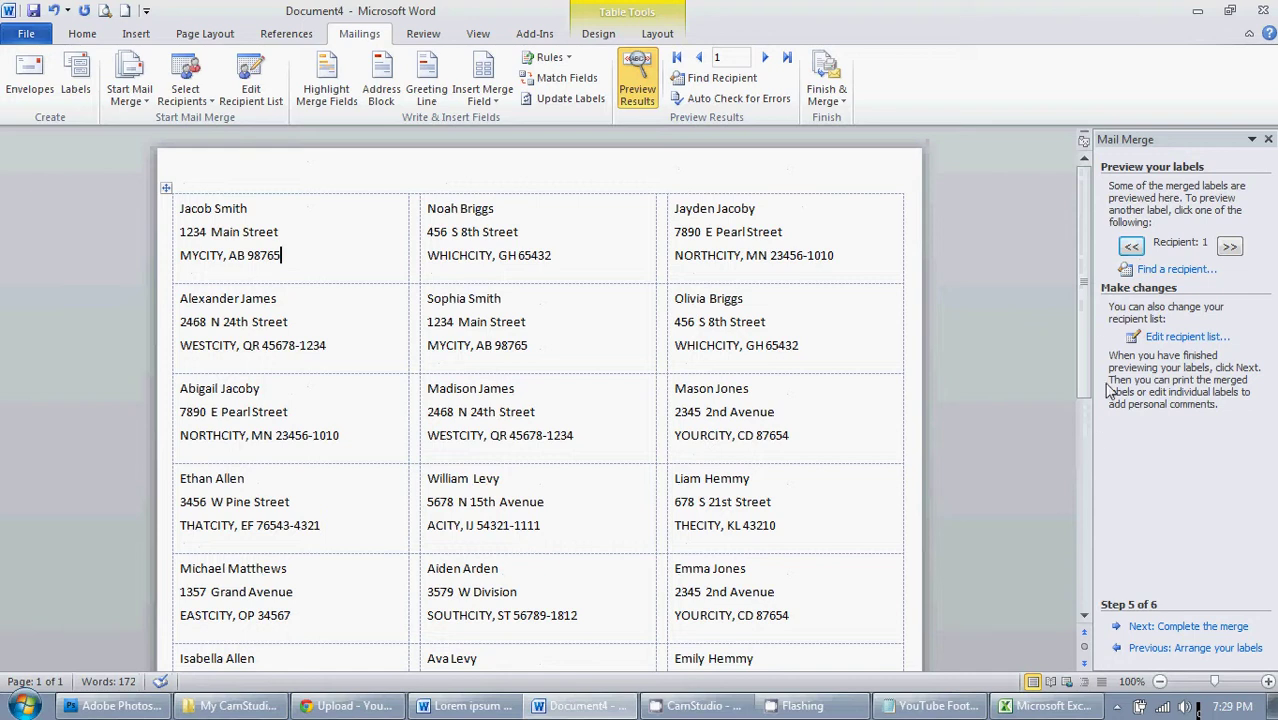
Complete the merge and send all records to print on the HP Officejet J4680 Series, leaving Options unchanged.
left_click(1199, 626)
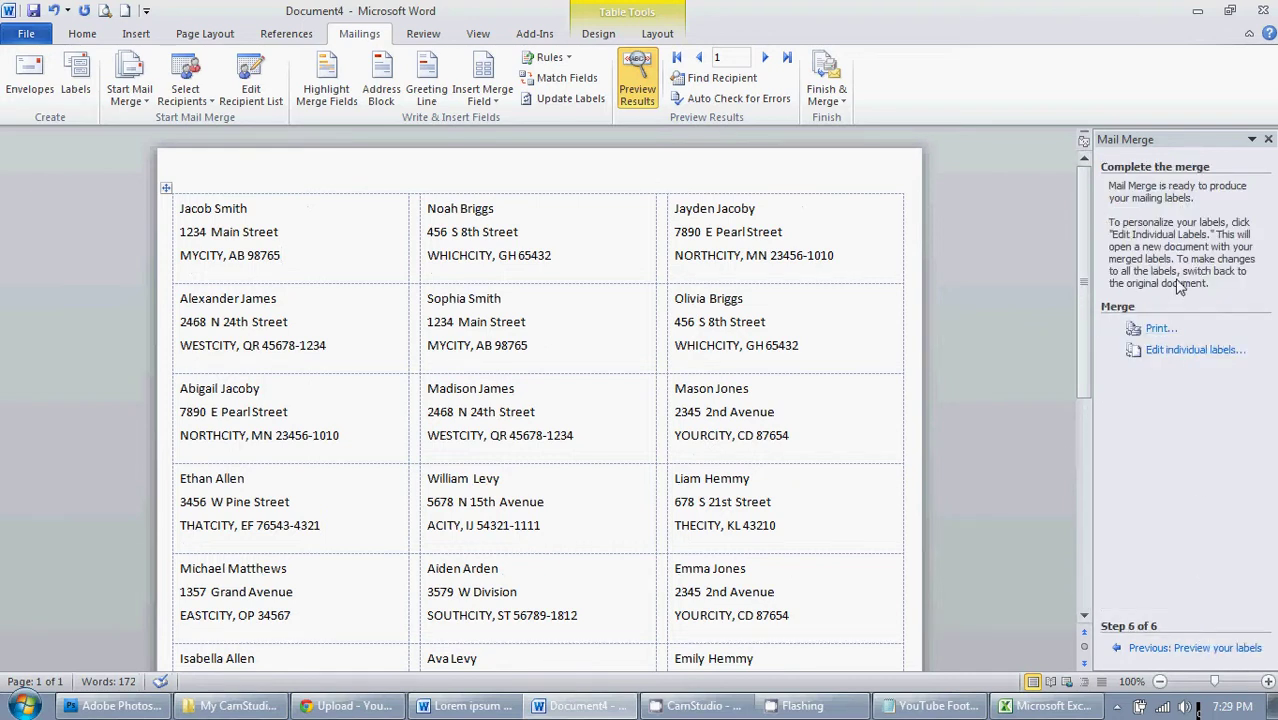
left_click(1158, 329)
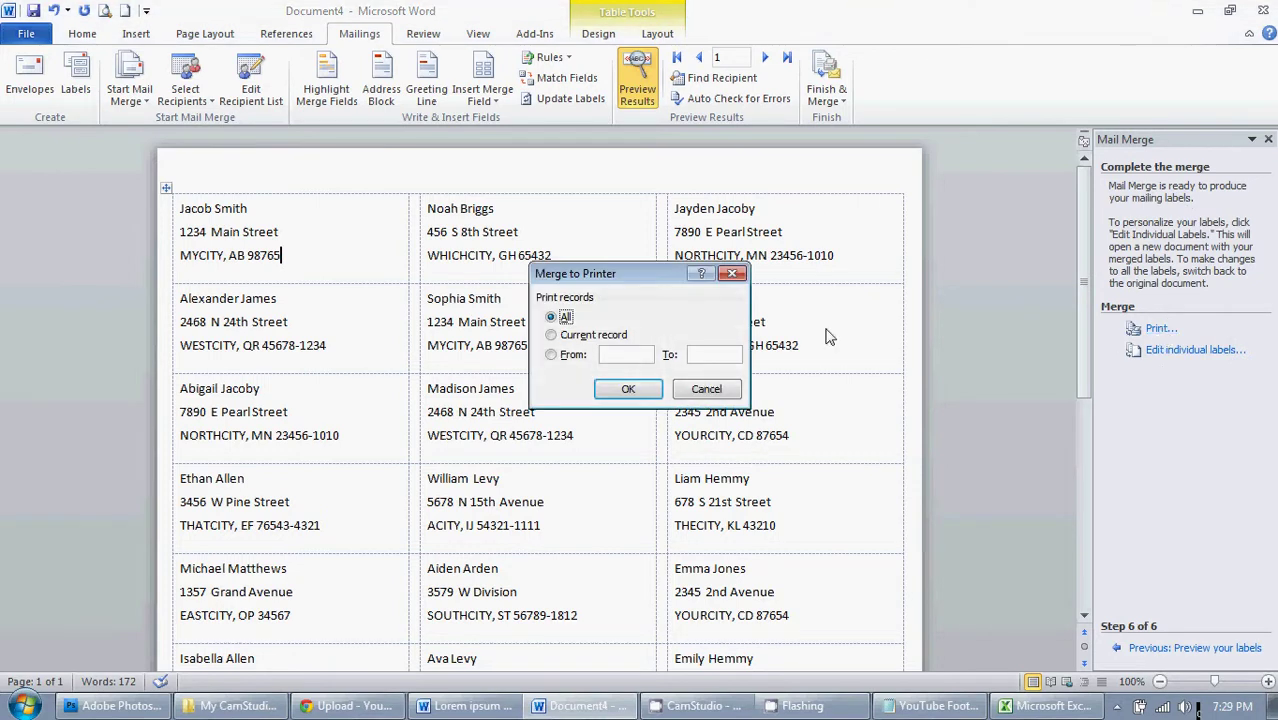
left_click(607, 394)
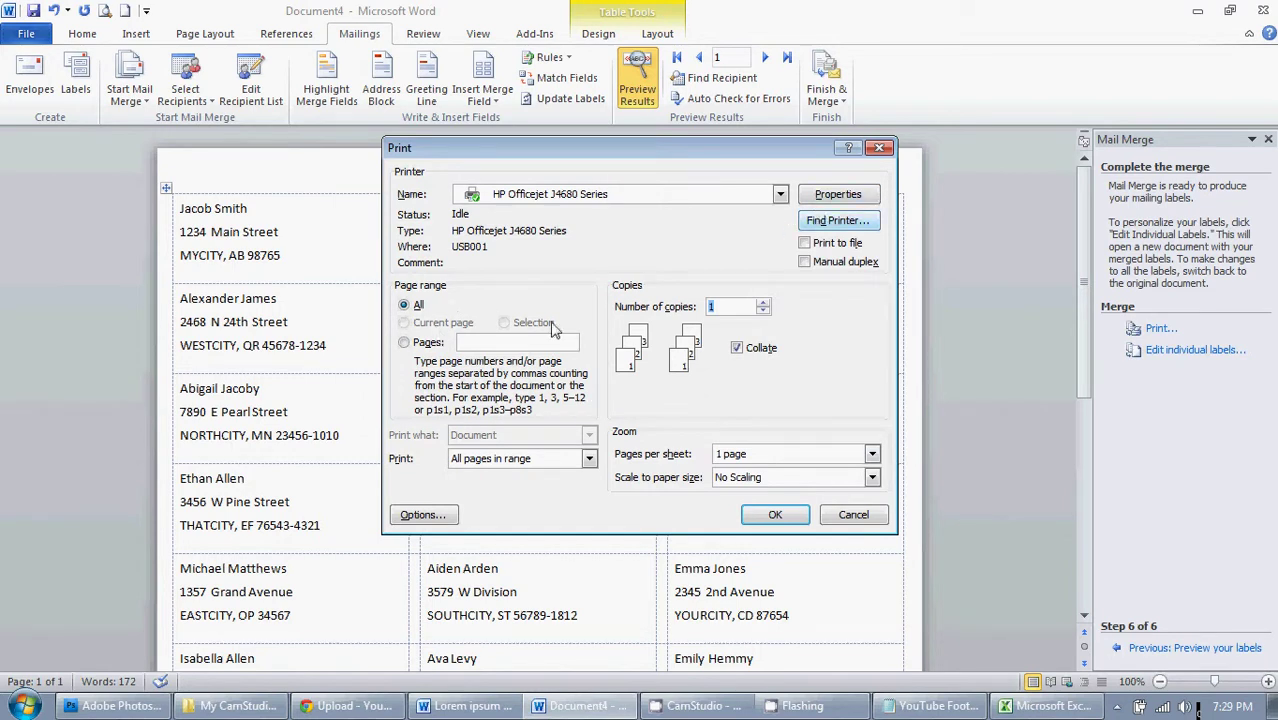
left_click(423, 514)
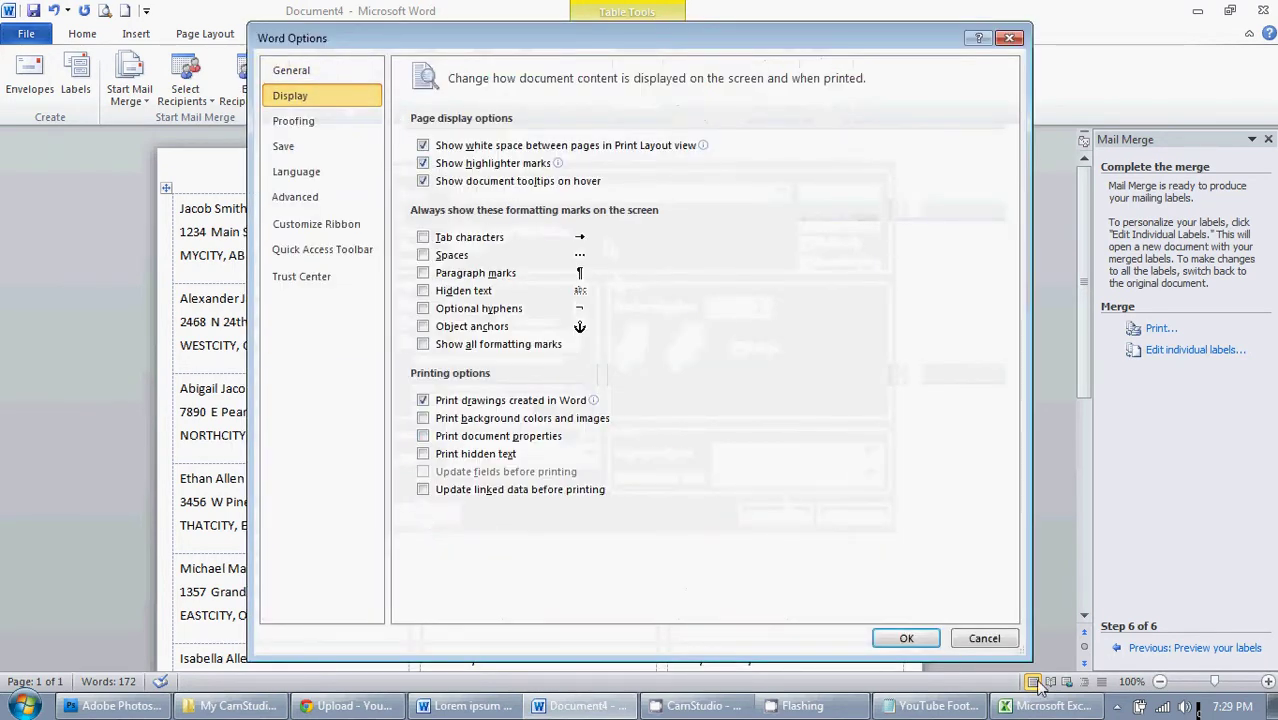
left_click(995, 641)
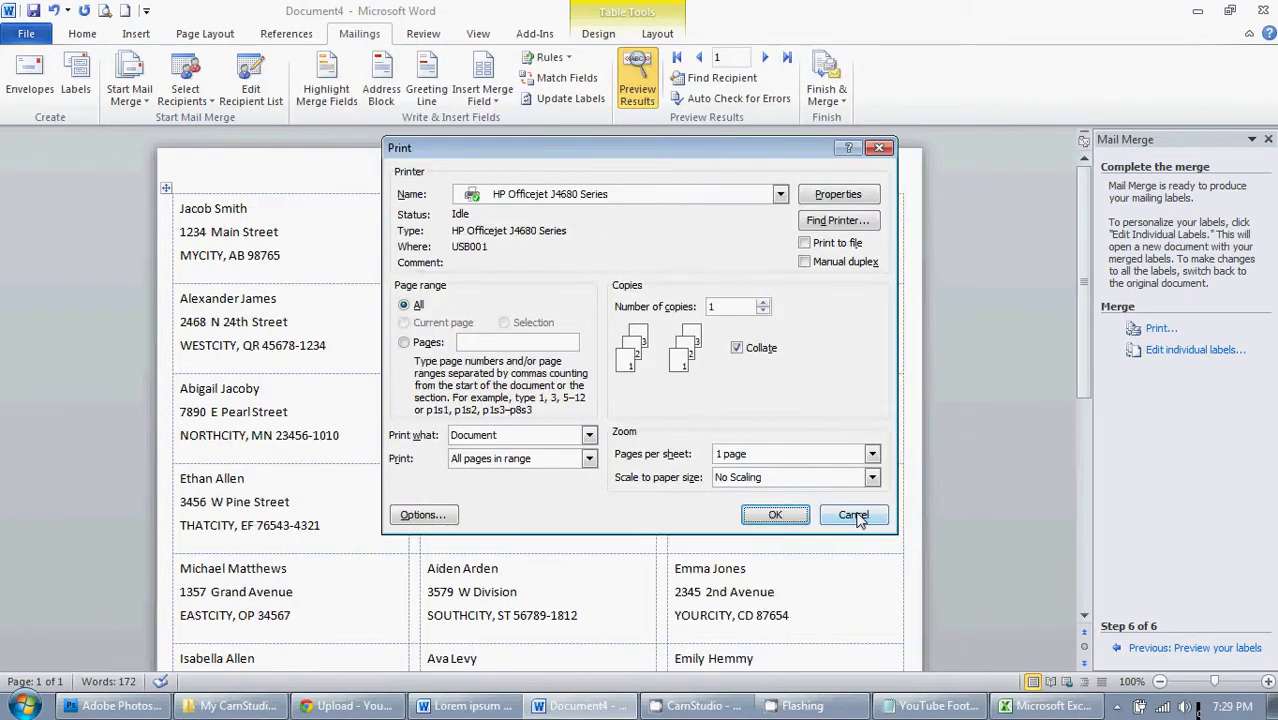